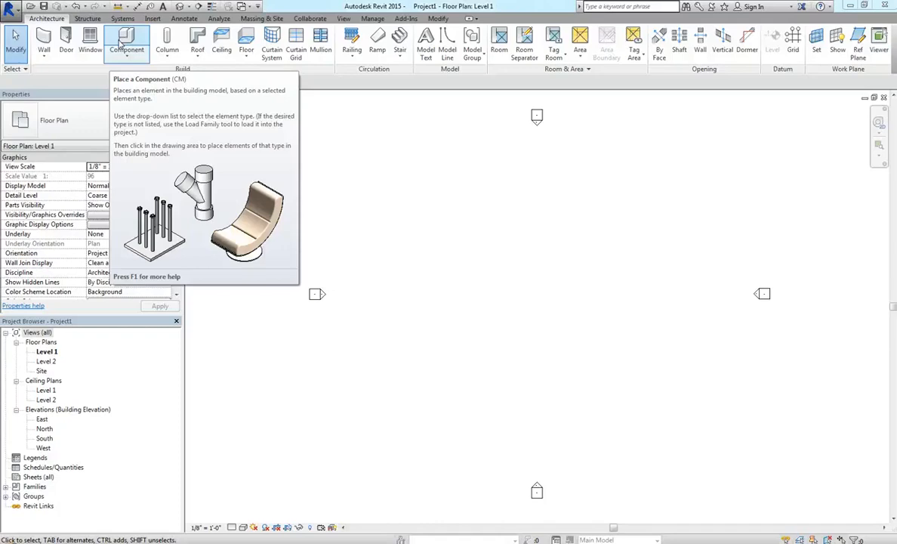
Place five freestanding 60" x 30" desks near the middle of the Level 1 floor plan.
left_click(125, 38)
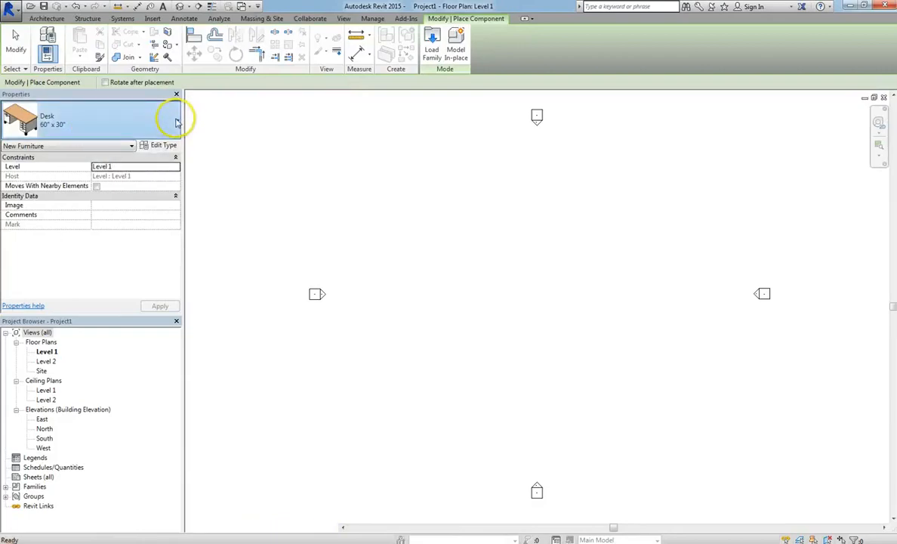
left_click(177, 121)
left_click_drag(174, 209, 180, 250)
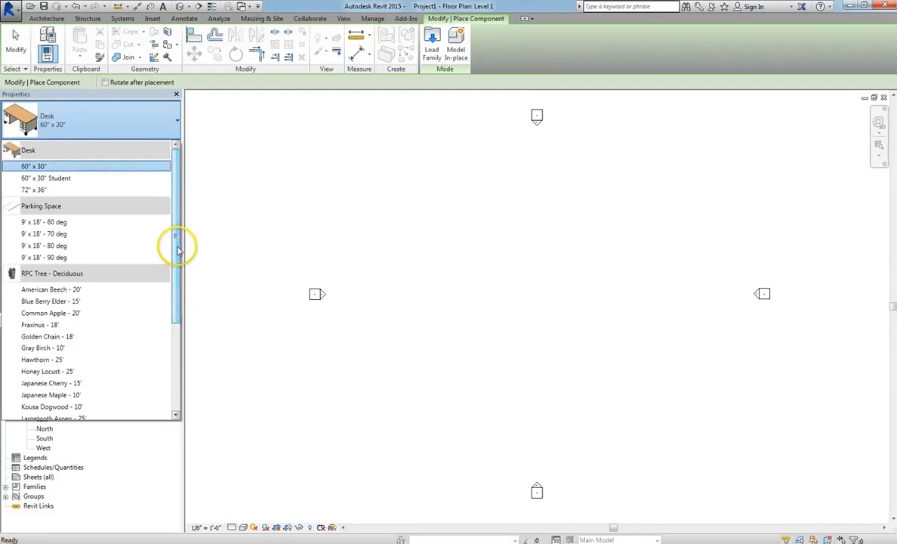
left_click(61, 166)
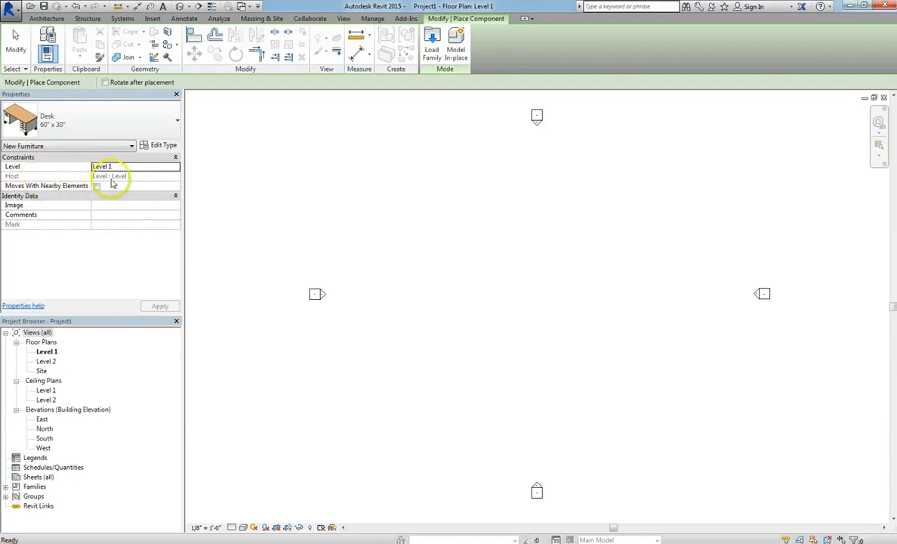
left_click(521, 297)
left_click(495, 270)
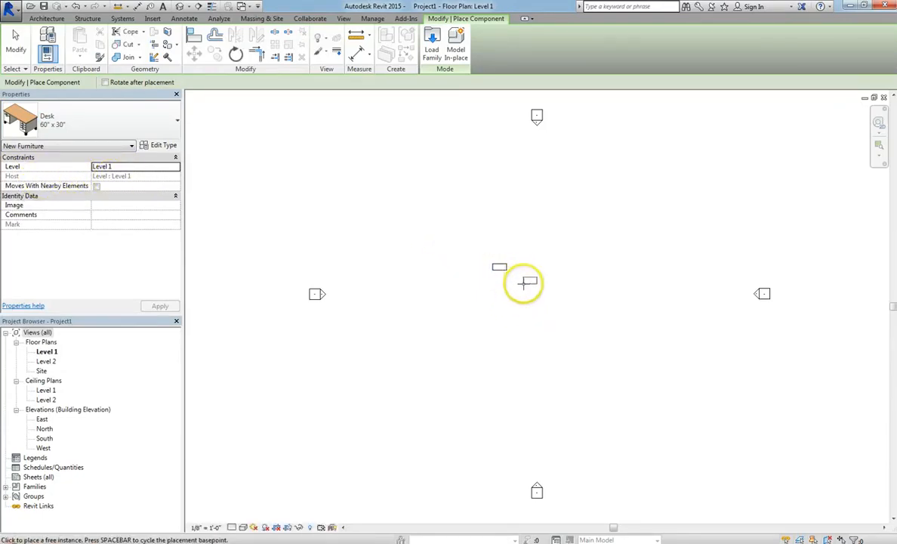
left_click(523, 283)
left_click(525, 243)
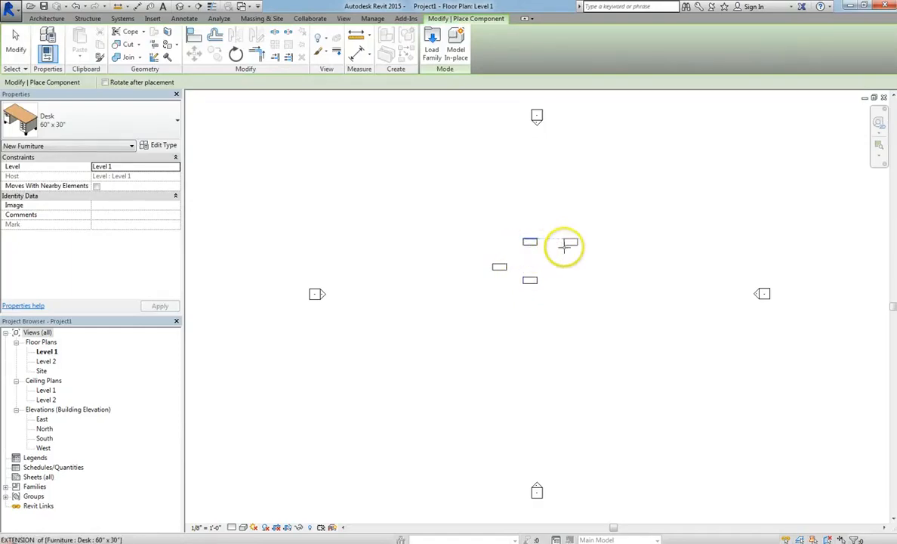
left_click(566, 245)
left_click(570, 277)
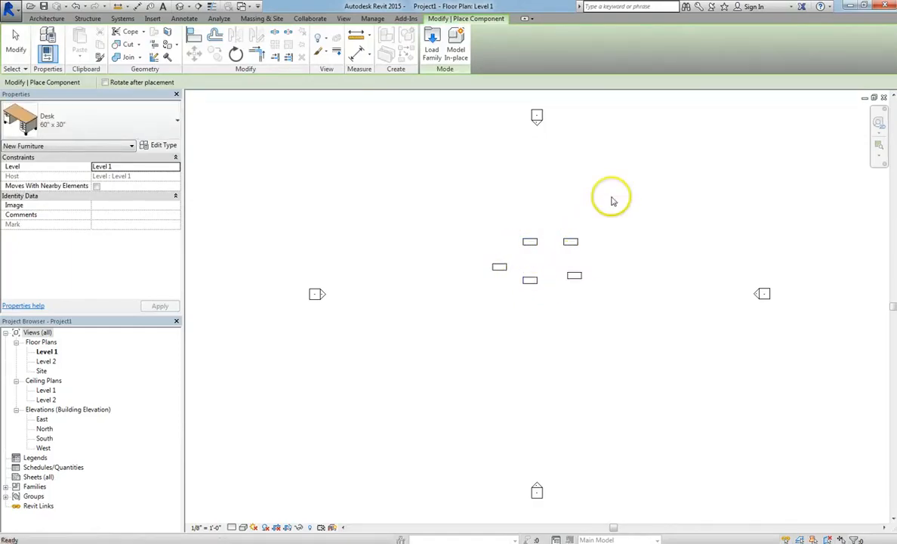
key("Escape")
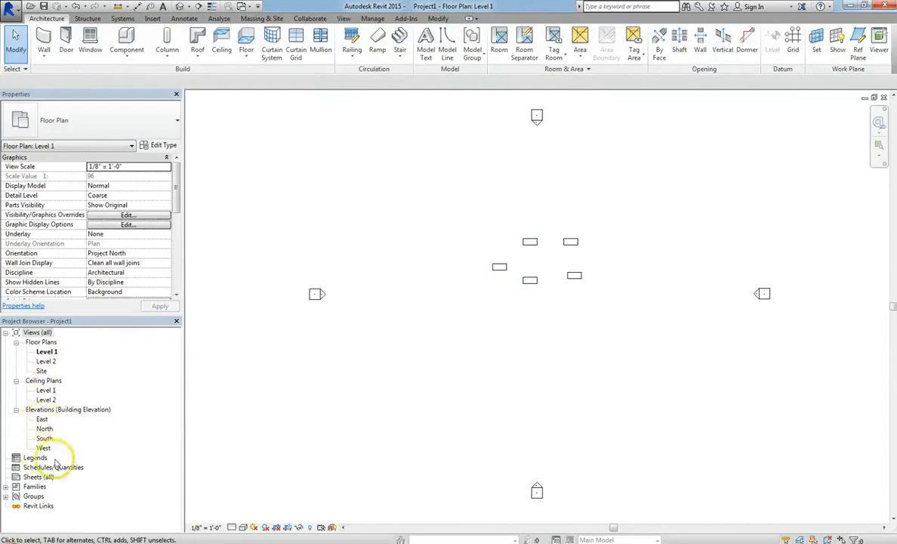
Open the North elevation and examine the level and host constraints of one of the desks.
left_click(536, 121)
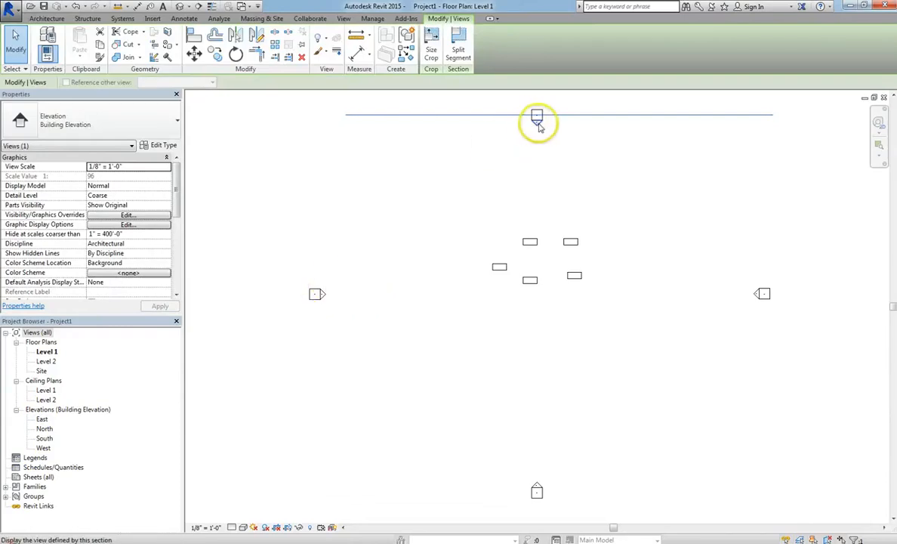
double_click(537, 125)
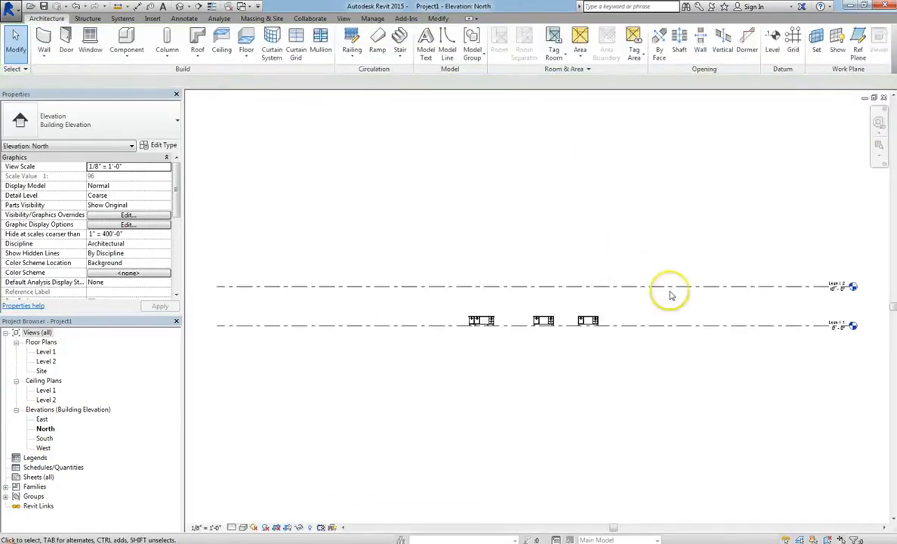
scroll(844, 341, "up", 2)
scroll(397, 310, "up", 4)
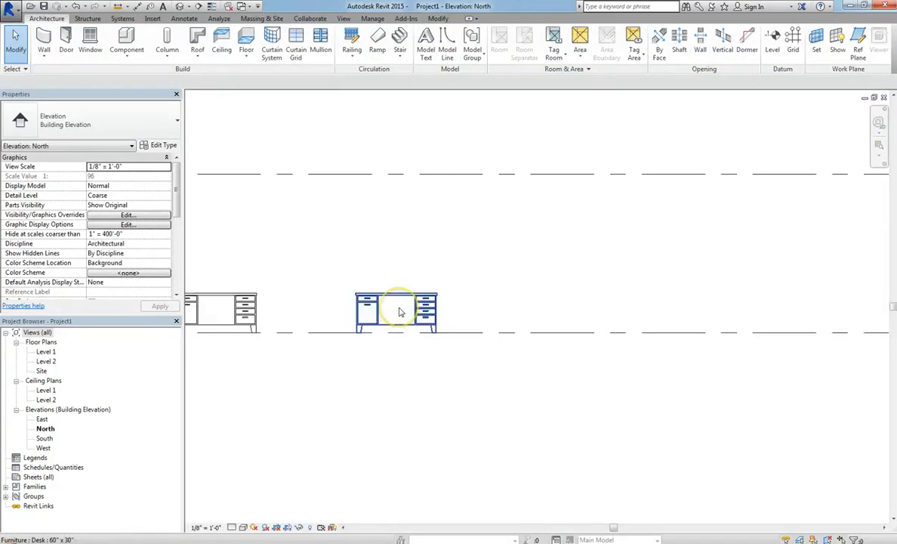
left_click(400, 312)
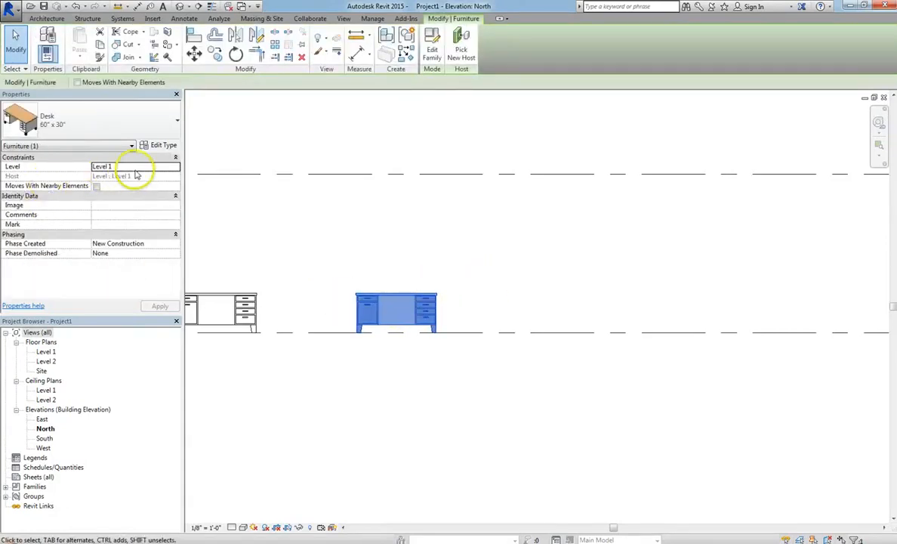
left_click(495, 244)
scroll(381, 364, "down", 4)
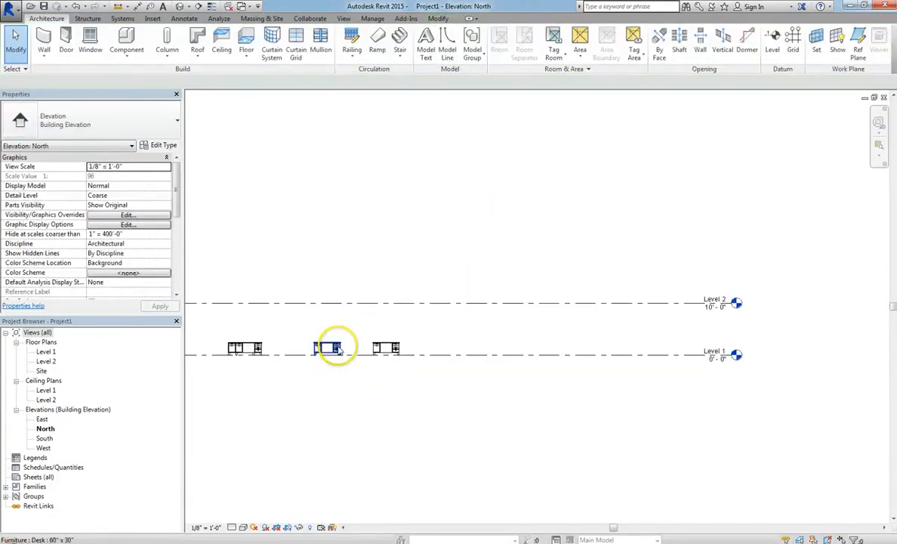
Set the elevation of Level 1 to 2' 0" and check the desks' position in the North elevation.
scroll(687, 355, "up", 2)
left_click(685, 356)
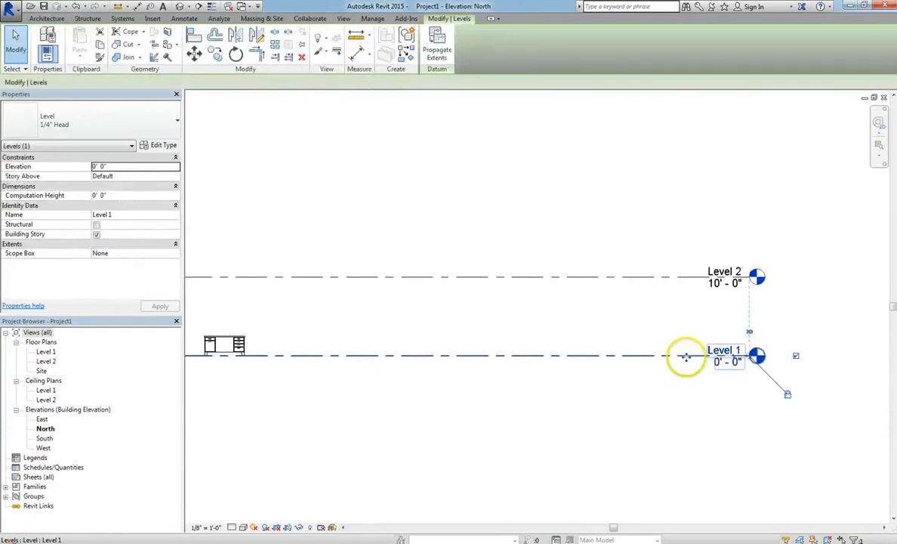
left_click(724, 363)
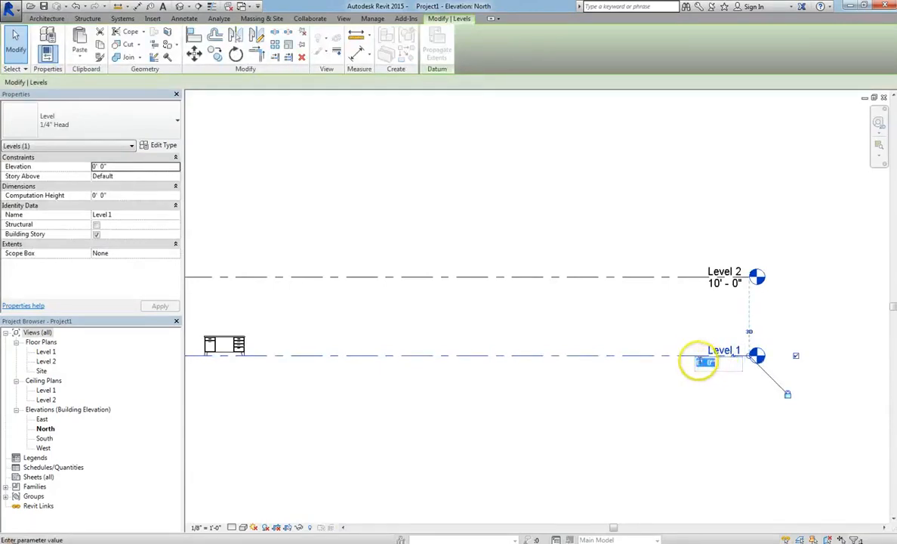
type("2' 0\"")
key("Return")
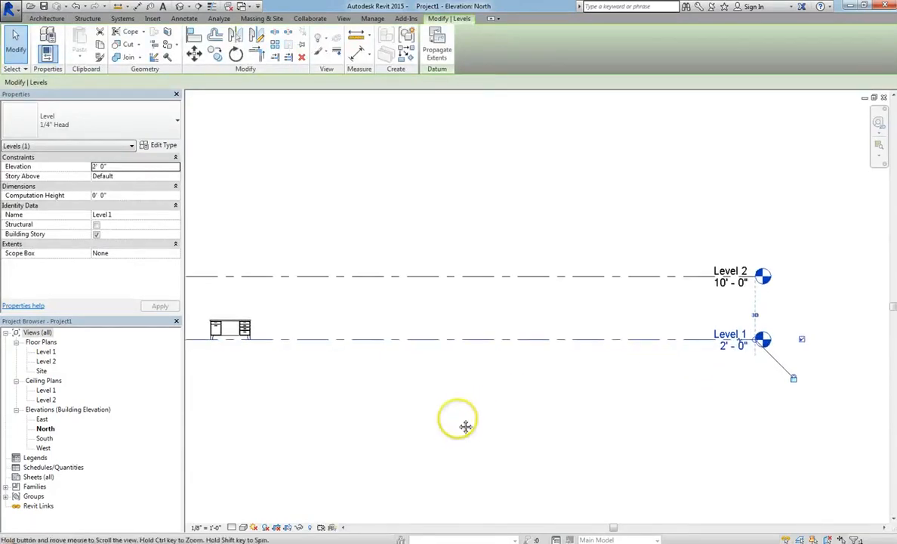
middle_click_drag(464, 426, 783, 399)
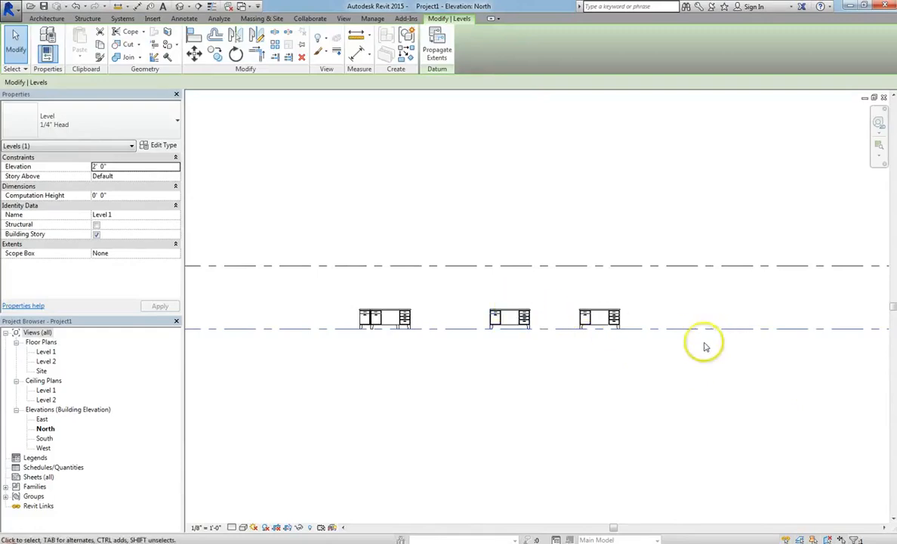
middle_click_drag(640, 324, 485, 353)
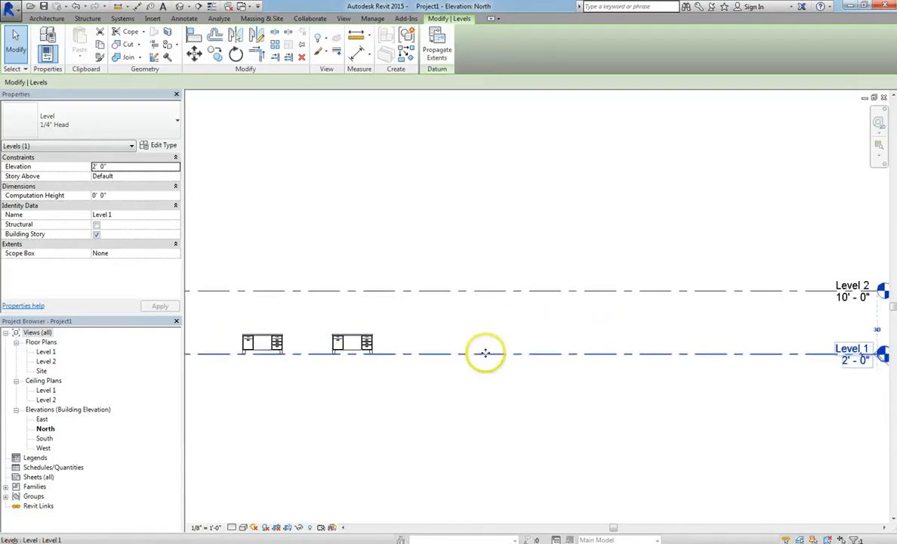
Set the elevation of Level 1 to 0' 0" and deselect the level.
left_click(852, 363)
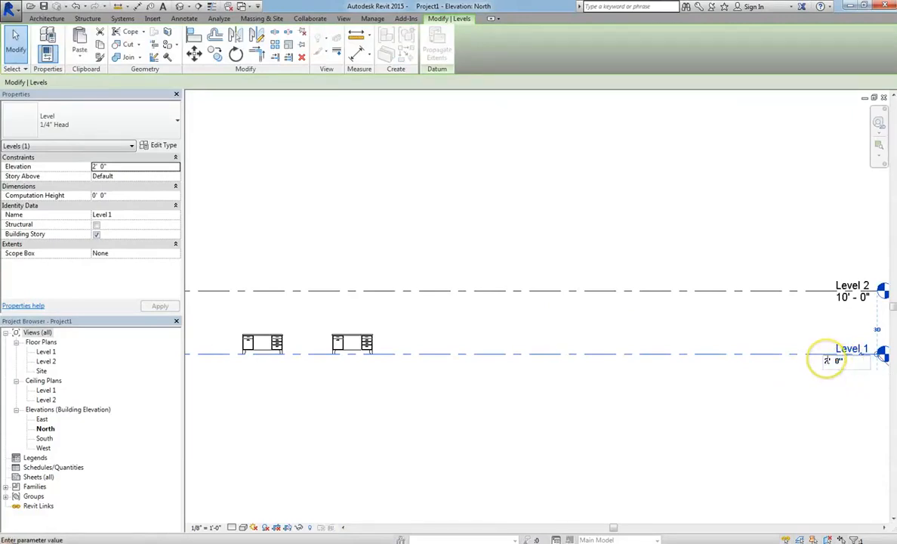
type("0")
key("Return")
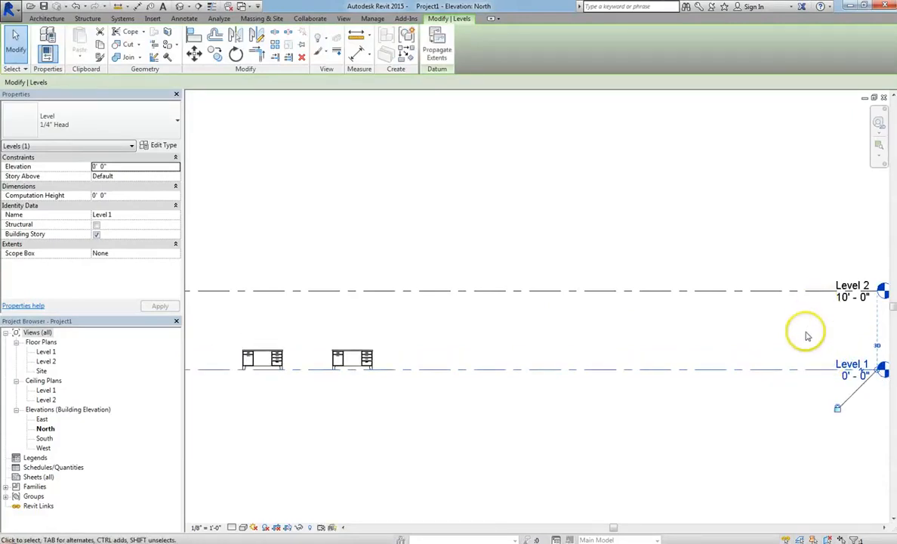
left_click(797, 336)
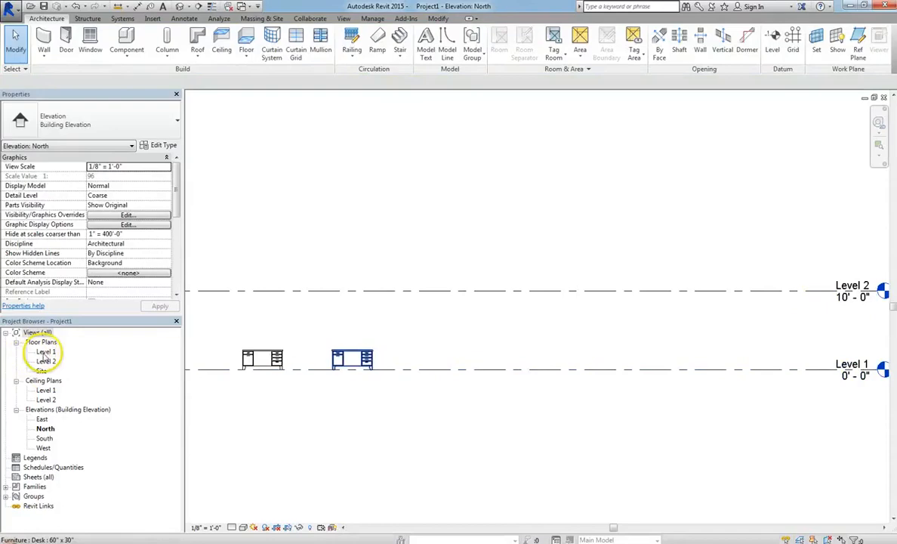
View the Level 2 floor plan and the Level 2 reflected ceiling plan.
left_click(46, 400)
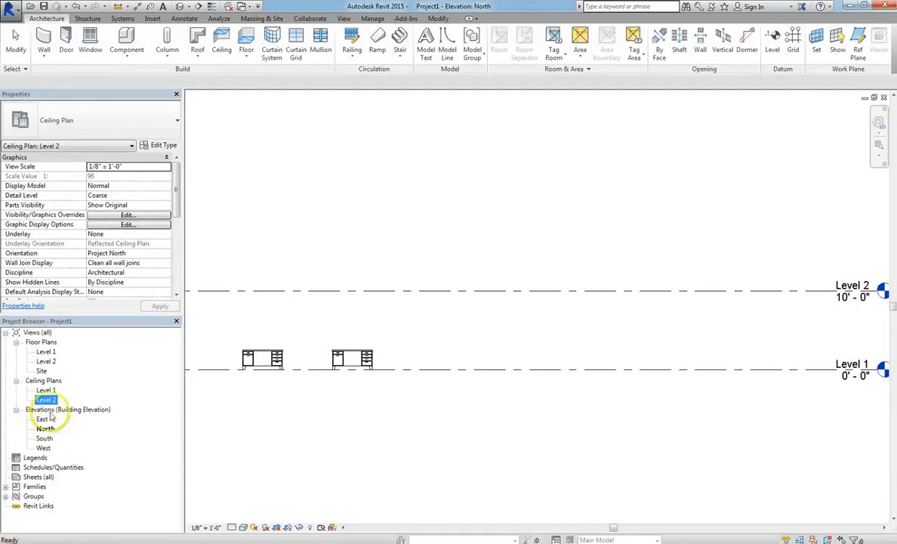
double_click(47, 361)
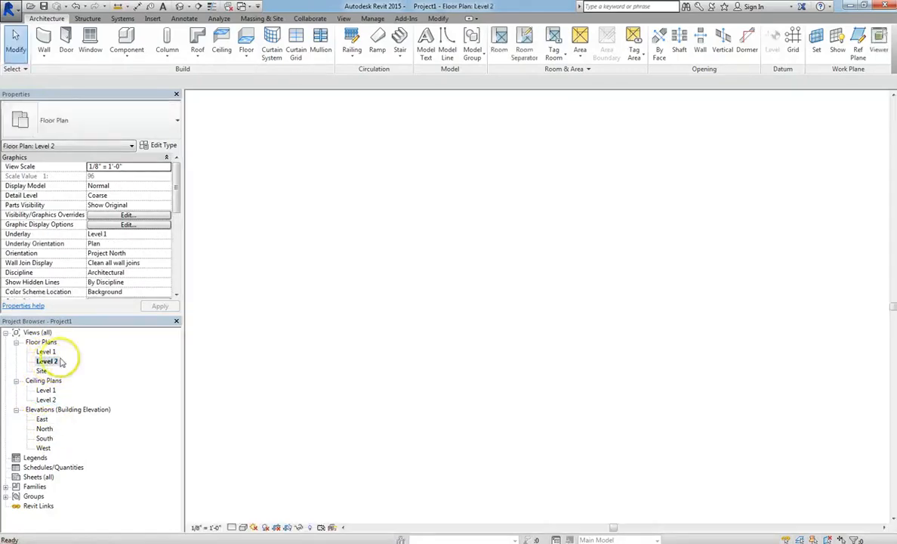
double_click(45, 399)
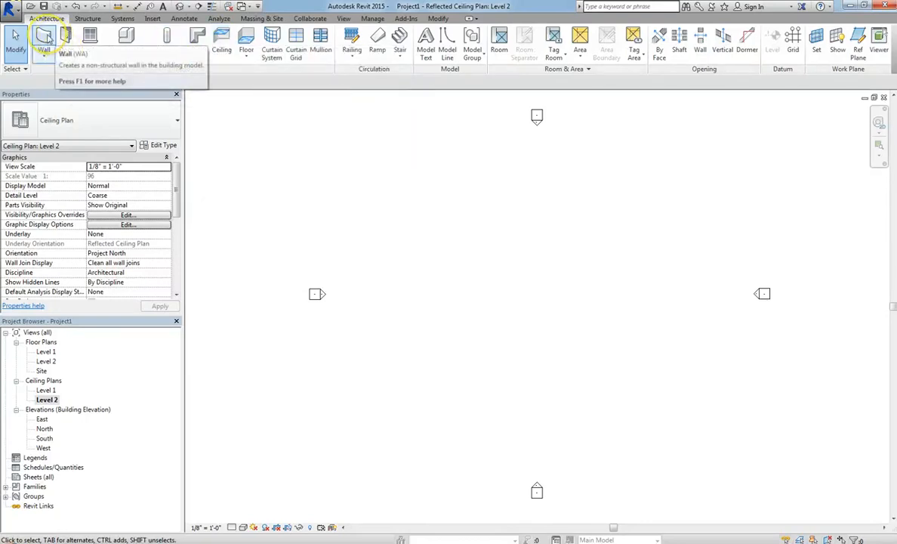
Draw a rectangle of Generic 8" walls around the desks in the Level 2 floor plan, about 56 by 38 feet inside.
double_click(46, 361)
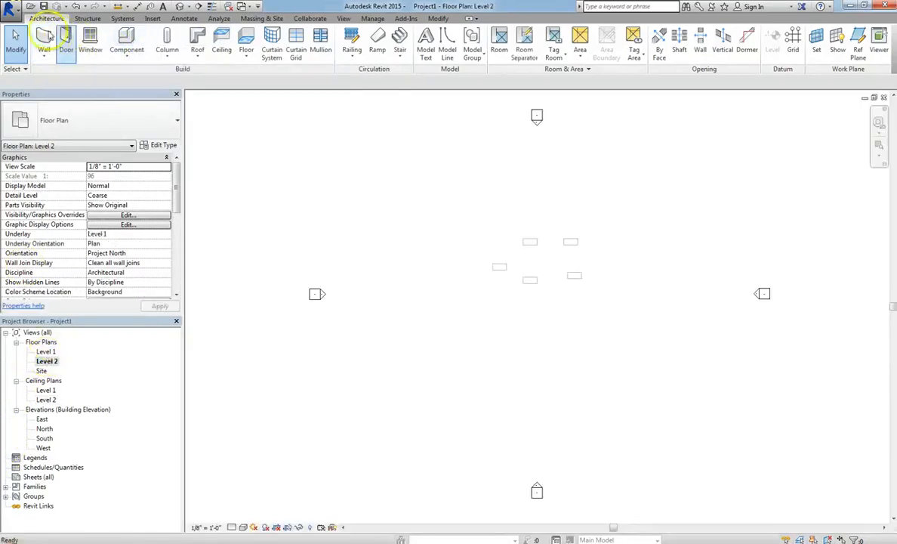
left_click(43, 38)
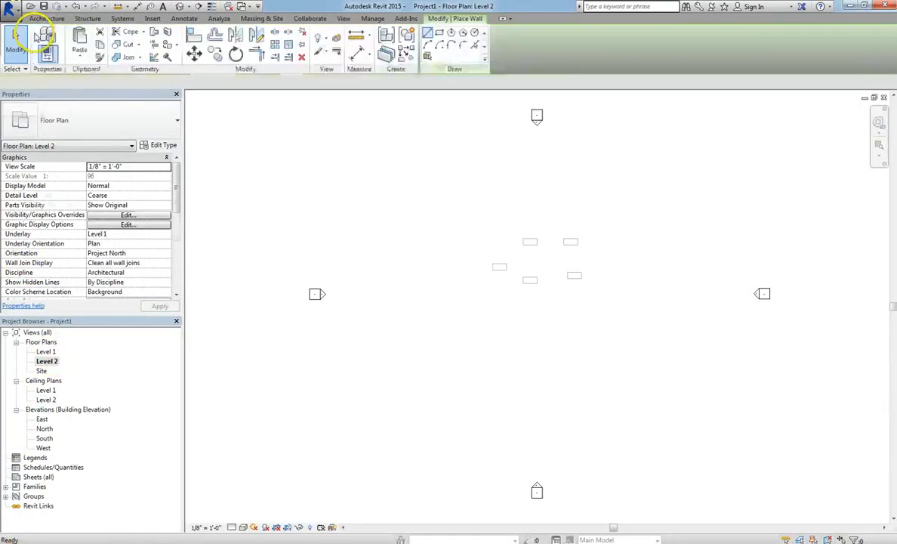
left_click(439, 32)
left_click(457, 212)
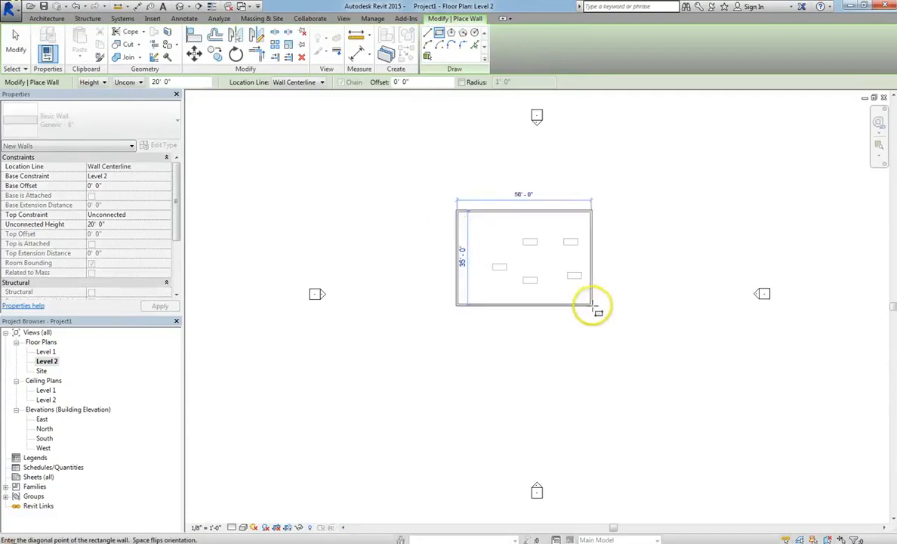
left_click(610, 314)
key("Escape")
key("Escape")
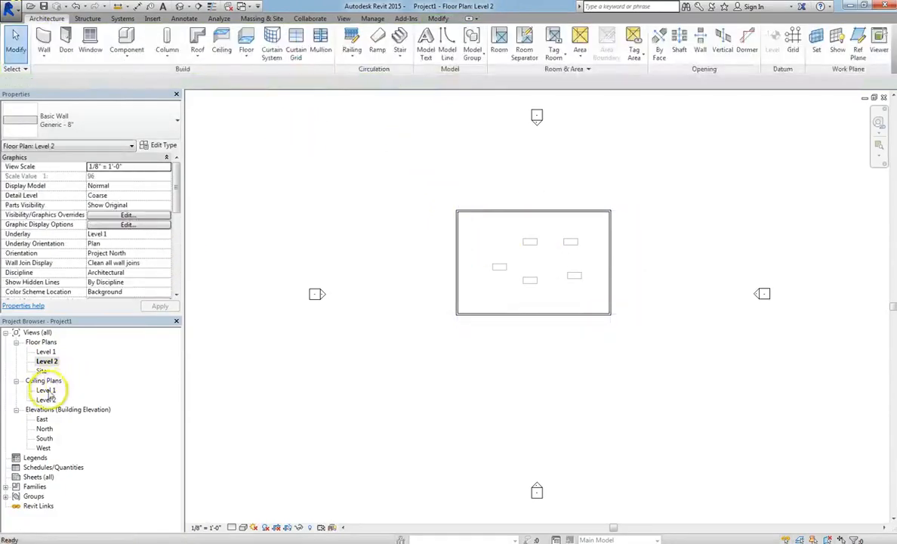
In the Level 2 ceiling plan, sketch and finish a rectangular 2' x 4' ACT System ceiling along the inner wall faces.
double_click(46, 399)
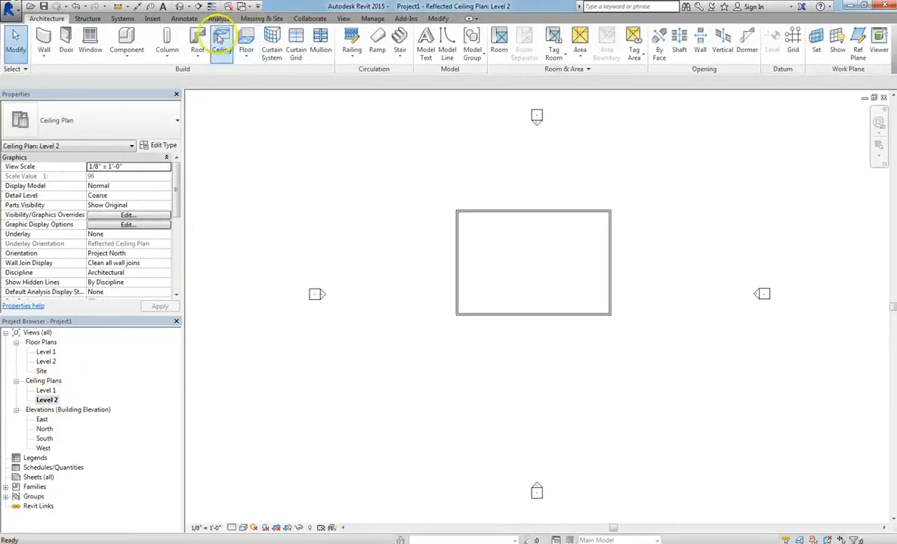
left_click(221, 42)
scroll(615, 279, "up", 3)
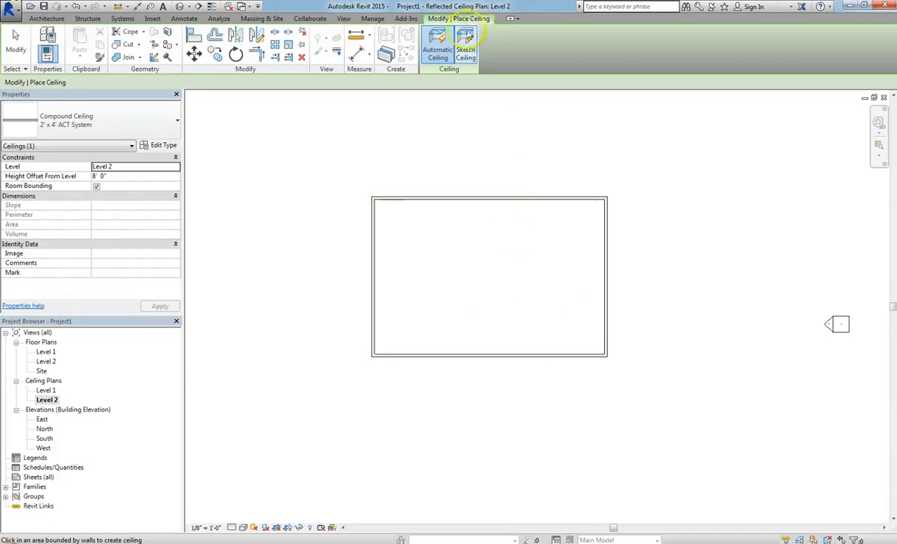
left_click(466, 38)
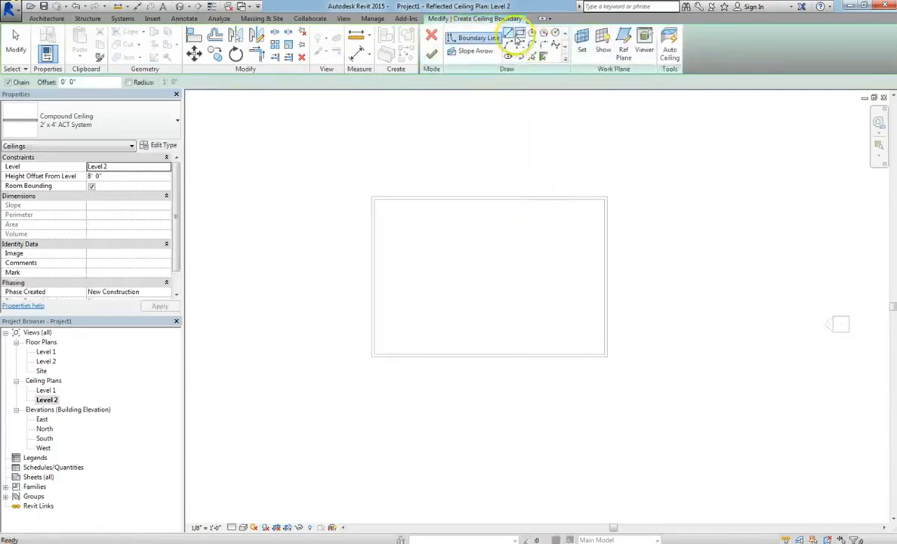
left_click(519, 32)
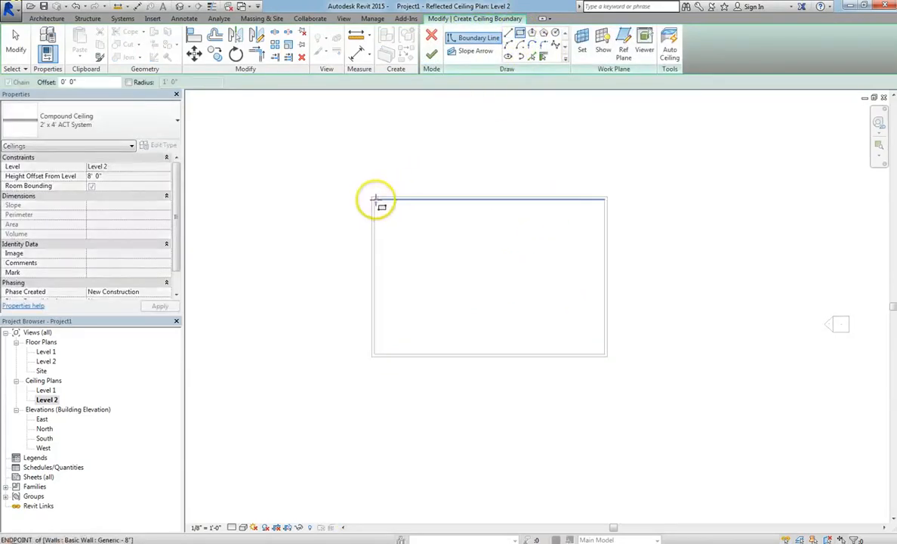
left_click(376, 200)
left_click(604, 354)
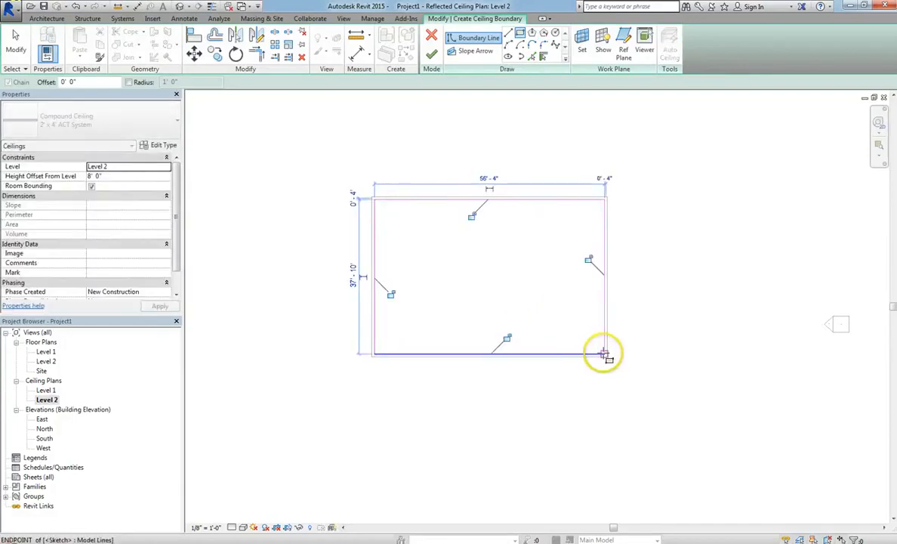
left_click(435, 61)
scroll(496, 222, "up", 3)
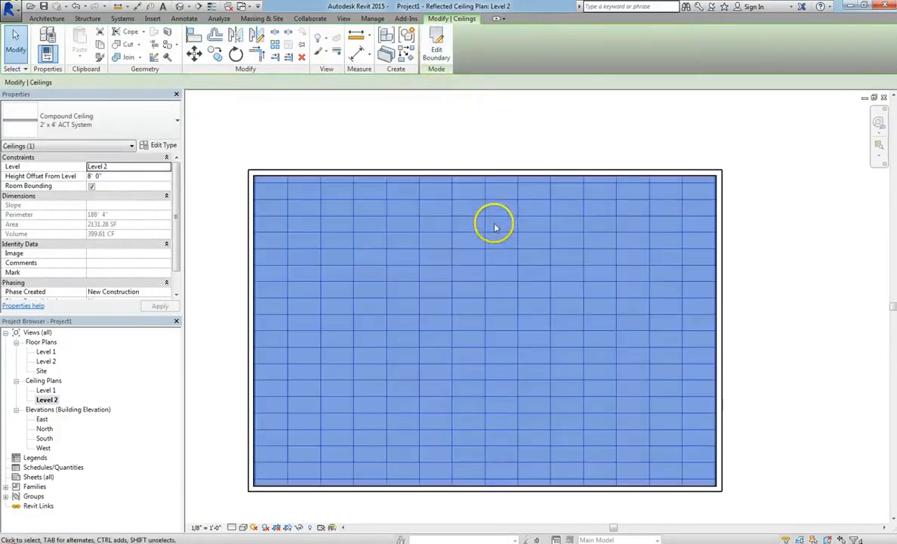
key("Escape")
scroll(502, 189, "down", 2)
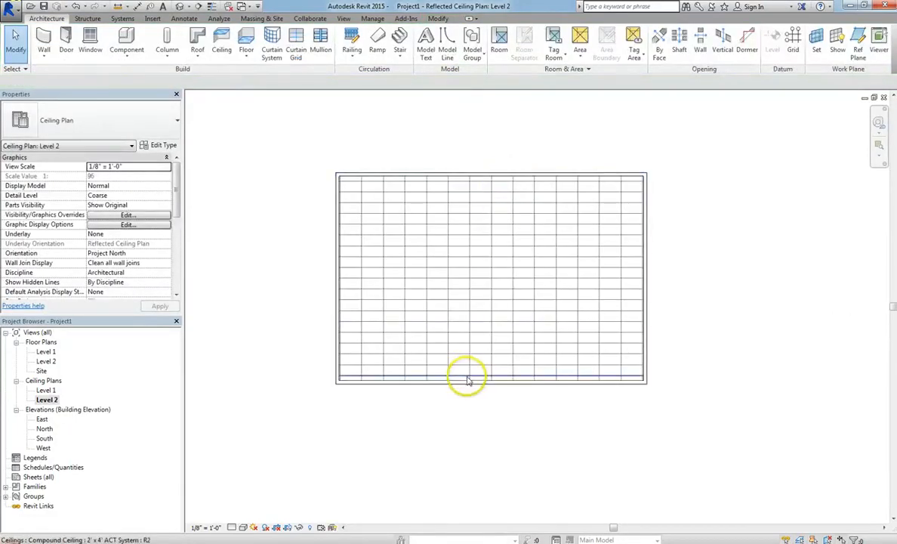
Review the available ceiling types and the type properties of the Level 2 ceiling, leaving them unchanged.
left_click(511, 262)
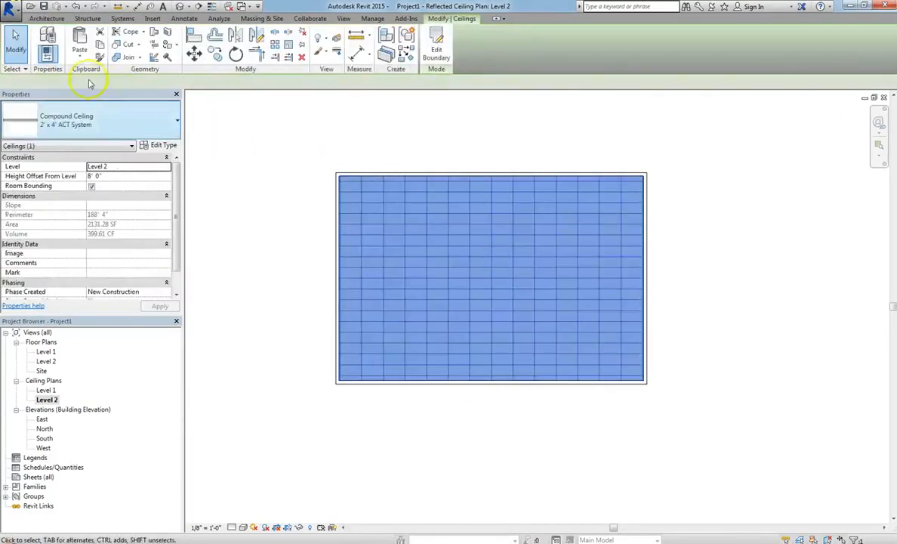
left_click(93, 128)
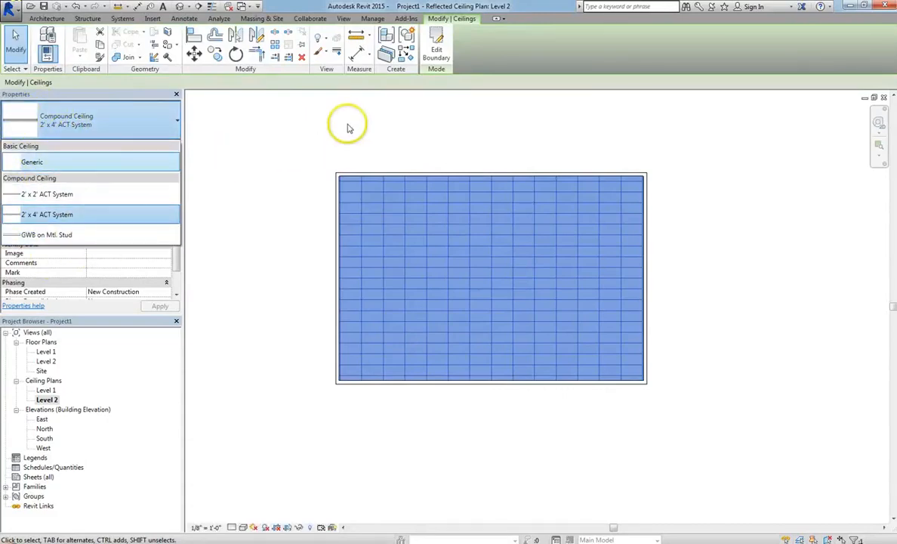
left_click(151, 145)
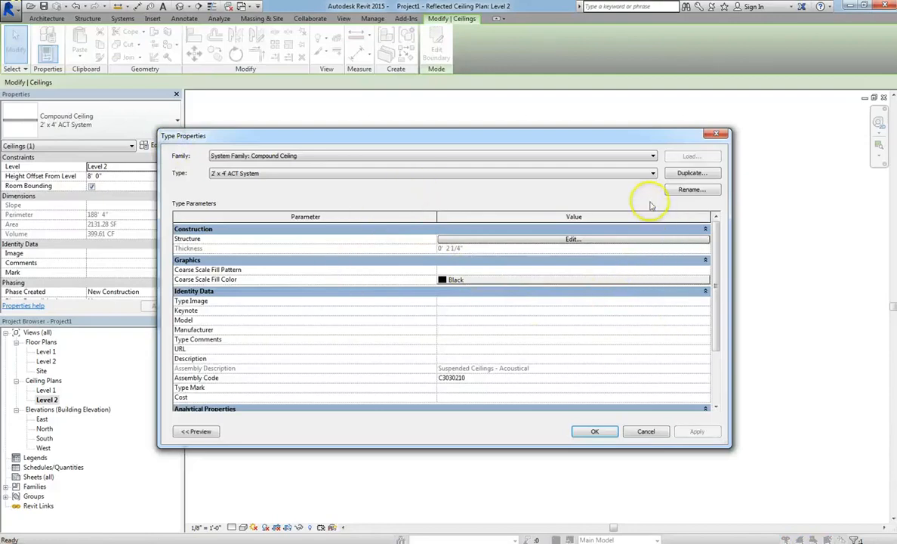
key("Escape")
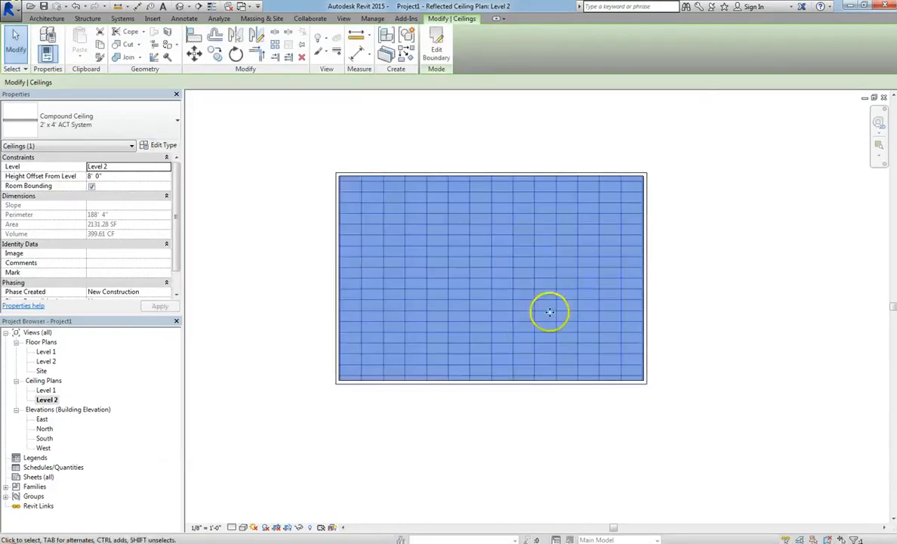
left_click(709, 243)
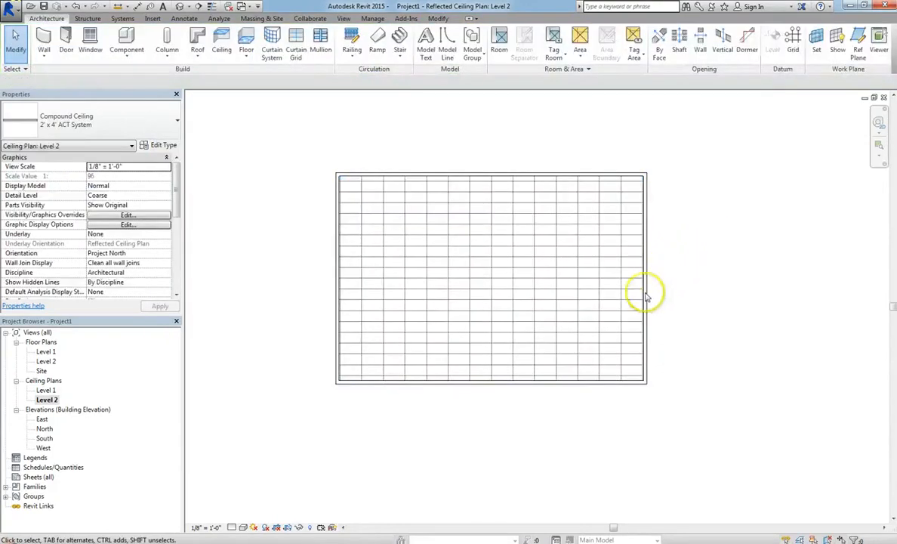
Delete the south and west walls around the ceiling in the Level 2 ceiling plan.
left_click(506, 381)
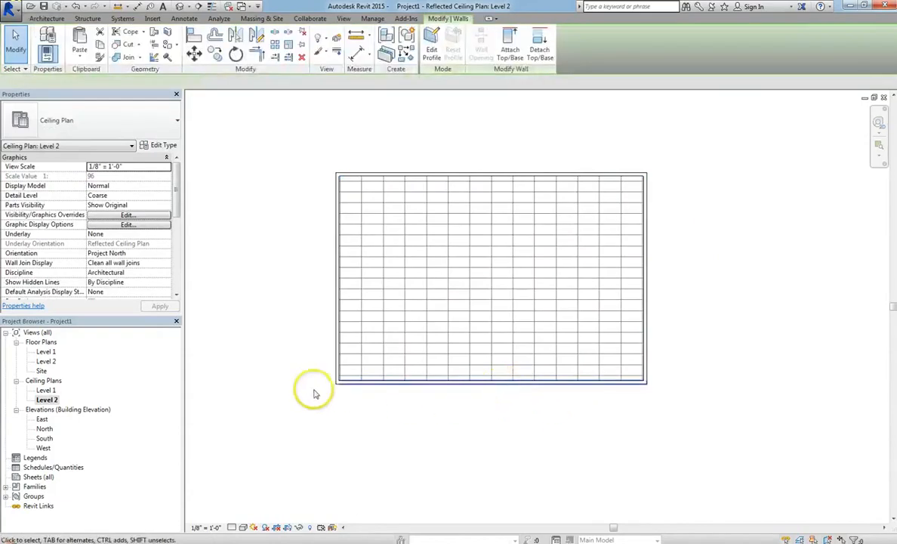
left_click(337, 357, "ctrl")
key("Escape")
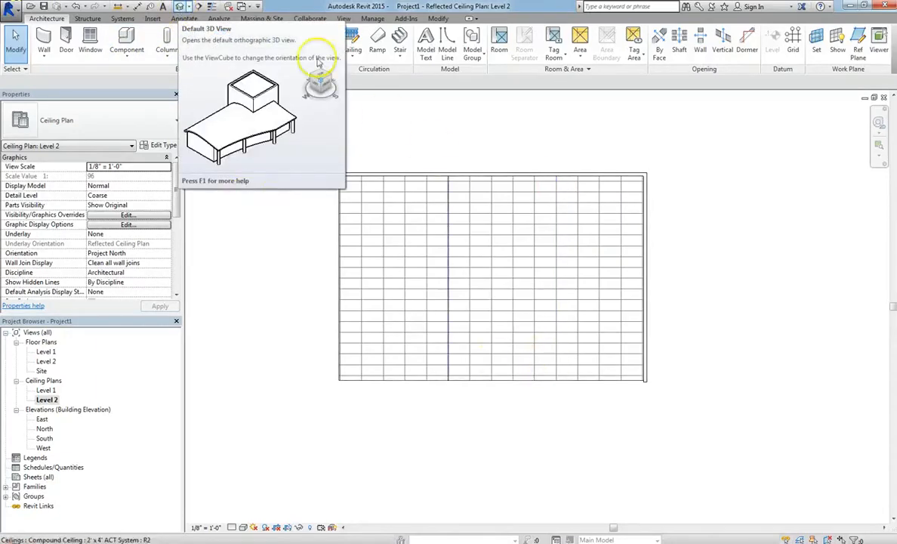
Open the default 3D view and orbit the model to inspect the ceiling, remaining walls and desks.
left_click(179, 7)
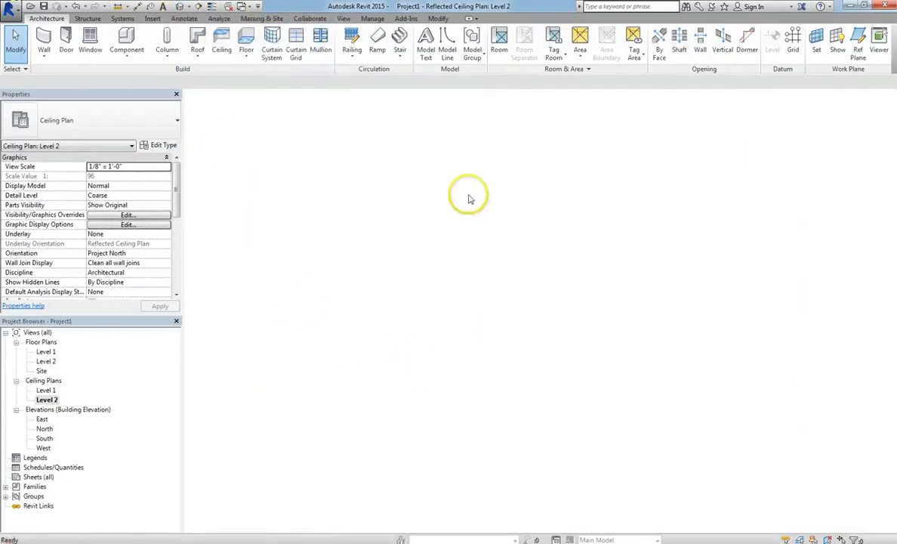
middle_click_drag(417, 472, 470, 419, "shift")
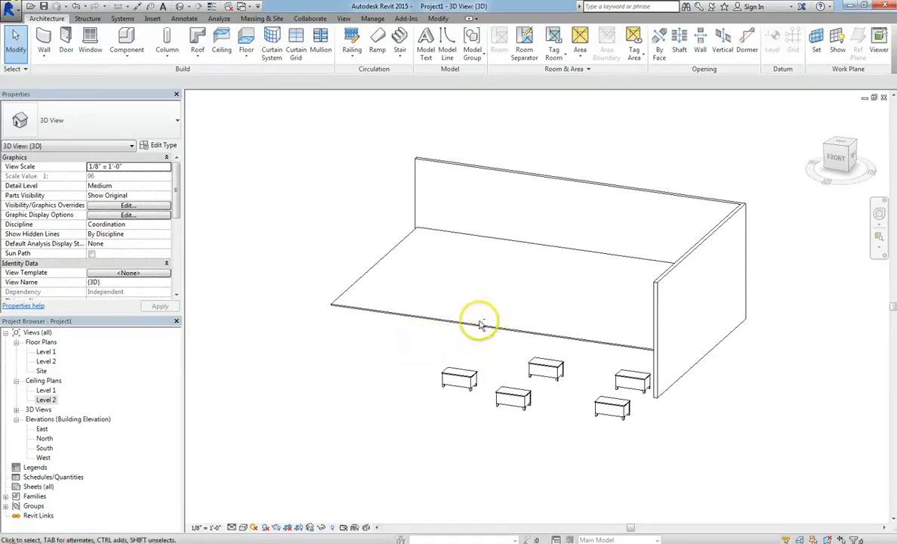
middle_click_drag(355, 365, 416, 339, "shift")
mouse_move(419, 327)
left_mouse_down()
mouse_move(446, 304)
mouse_move(434, 296)
mouse_move(404, 320)
mouse_move(394, 348)
mouse_move(412, 331)
mouse_move(411, 296)
left_mouse_up()
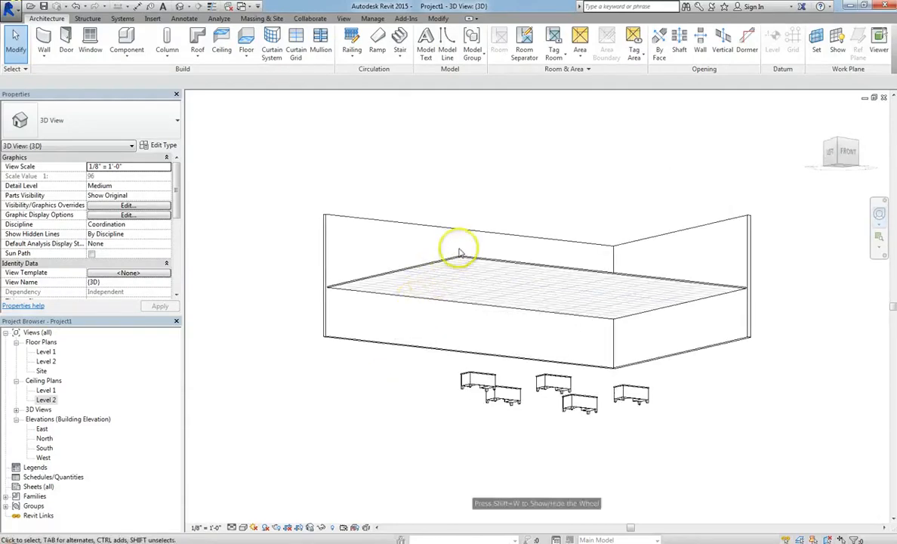
Set the ceiling's Height Offset From Level to 20' 0" and inspect the raised ceiling.
left_click(461, 260)
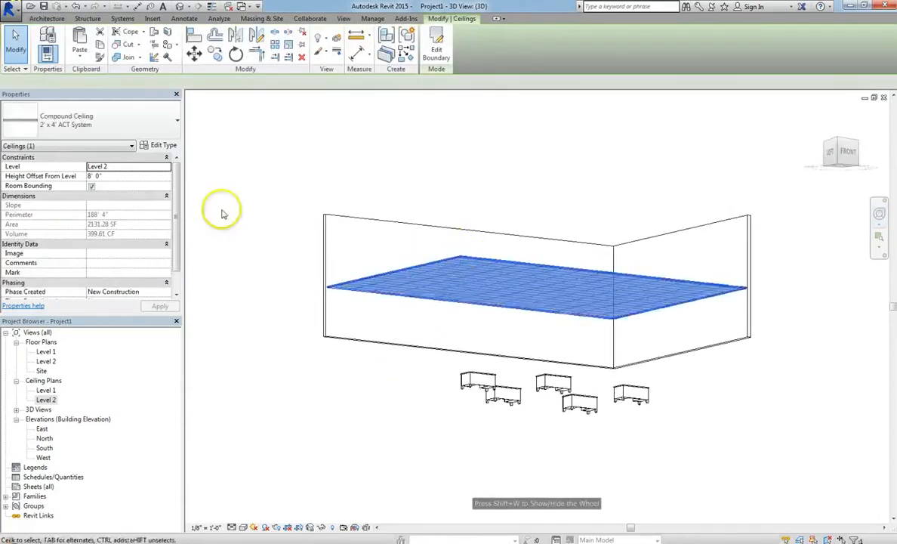
left_click(114, 175)
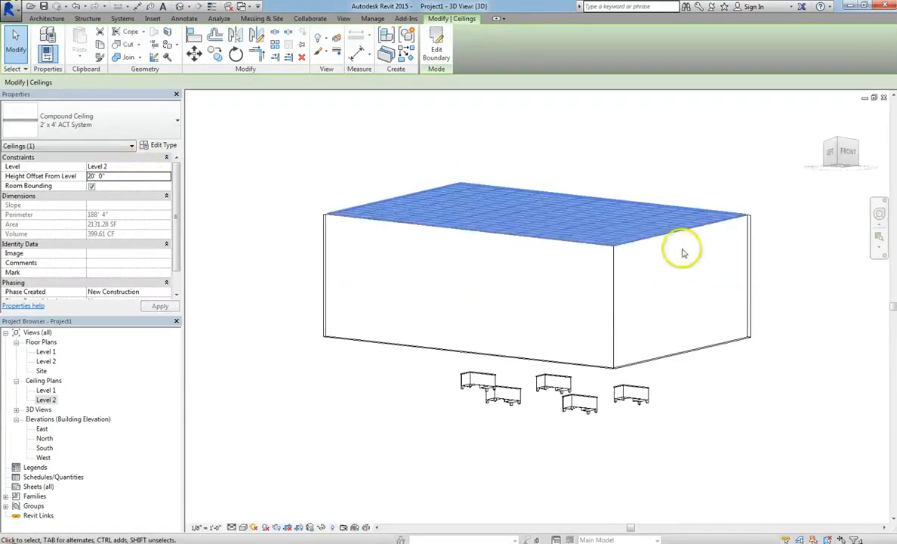
left_click(687, 203)
middle_click_drag(470, 285, 458, 260, "shift")
scroll(459, 260, "up", 2)
scroll(456, 260, "up", 1)
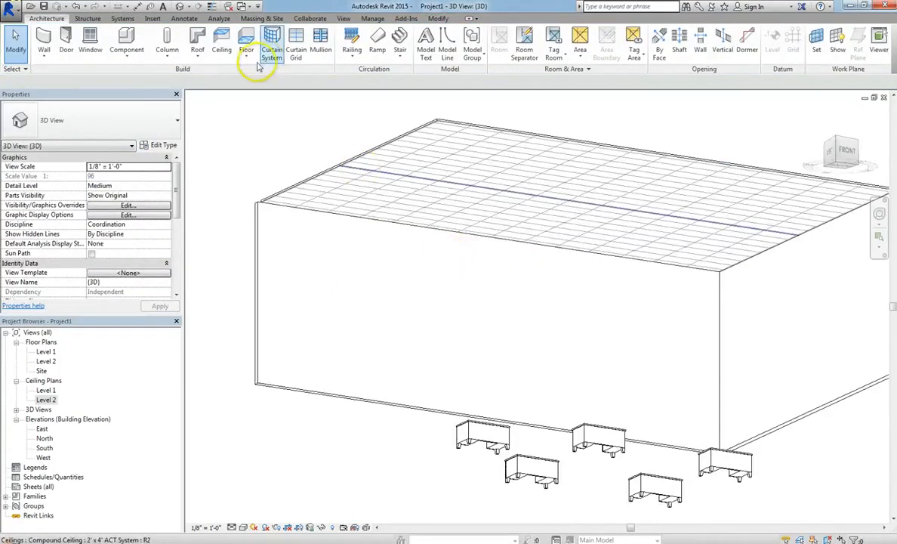
Start placing a component and browse the US Imperial family library to the Lighting > Architectural > Internal folder.
left_click(115, 36)
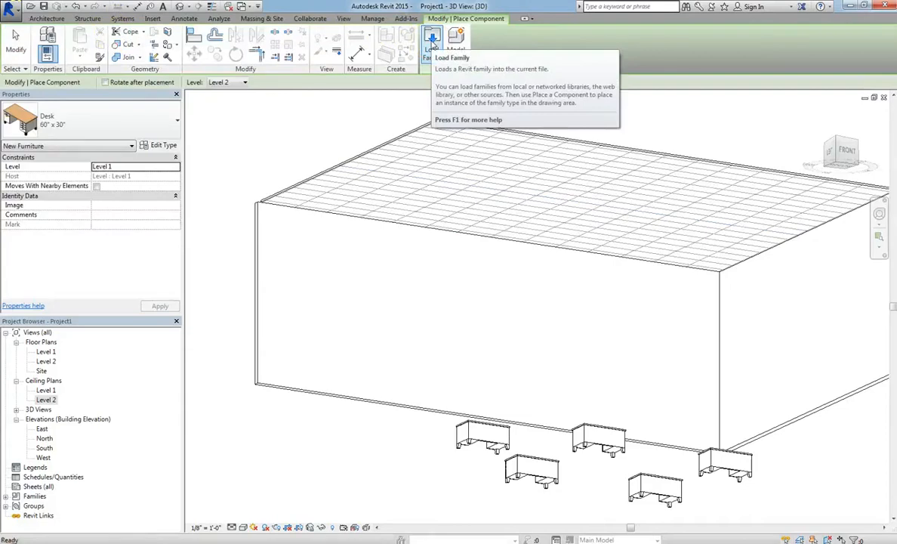
left_click(431, 39)
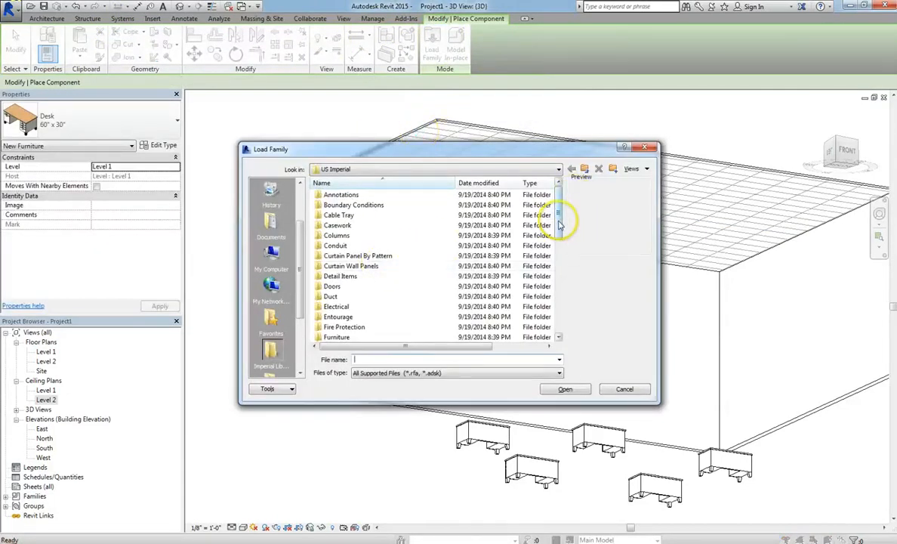
mouse_move(559, 224)
left_mouse_down()
mouse_move(568, 321)
mouse_move(567, 212)
mouse_move(562, 260)
mouse_move(549, 268)
mouse_move(551, 301)
mouse_move(567, 331)
mouse_move(566, 201)
left_mouse_up()
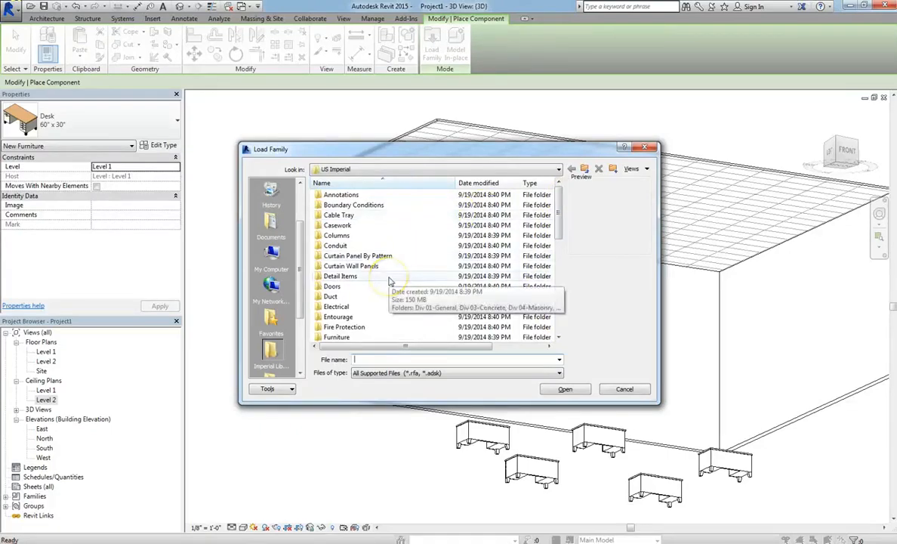
left_click(378, 338)
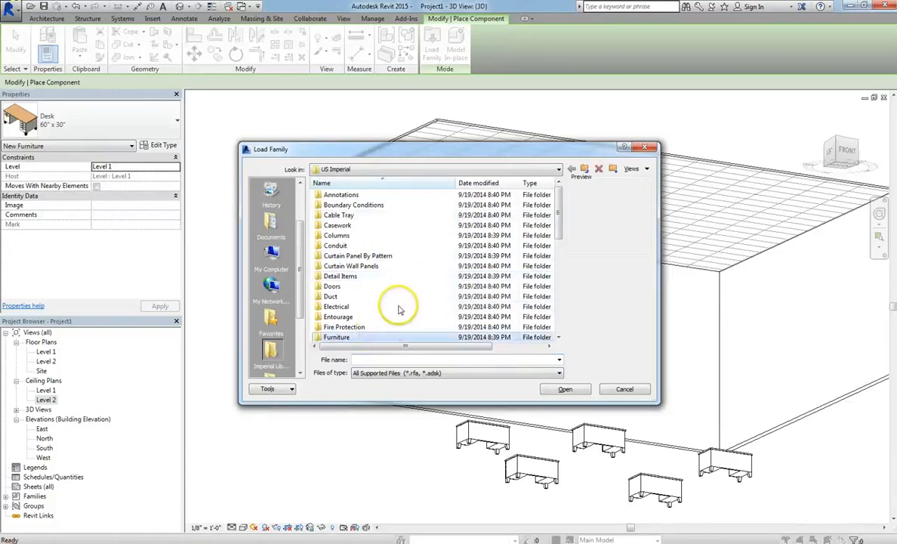
scroll(396, 303, "down", 2)
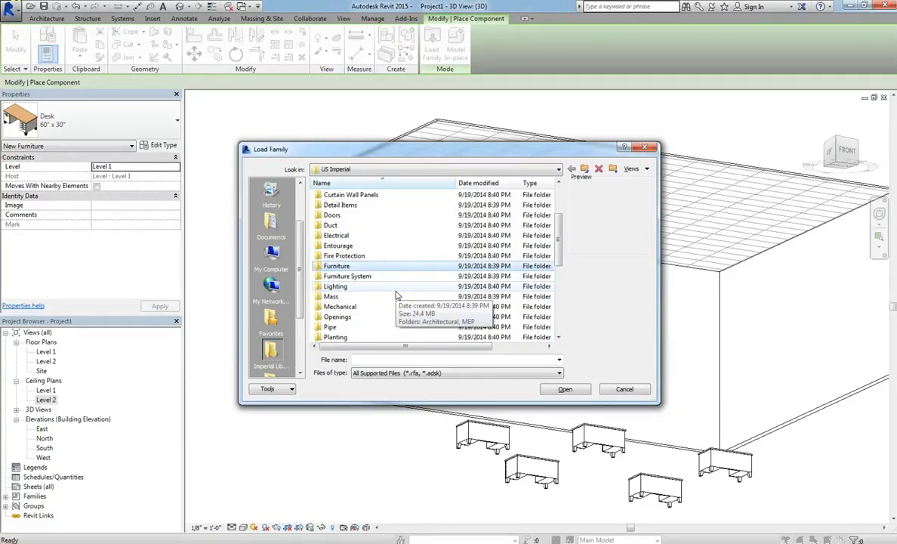
left_click(395, 290)
double_click(360, 293)
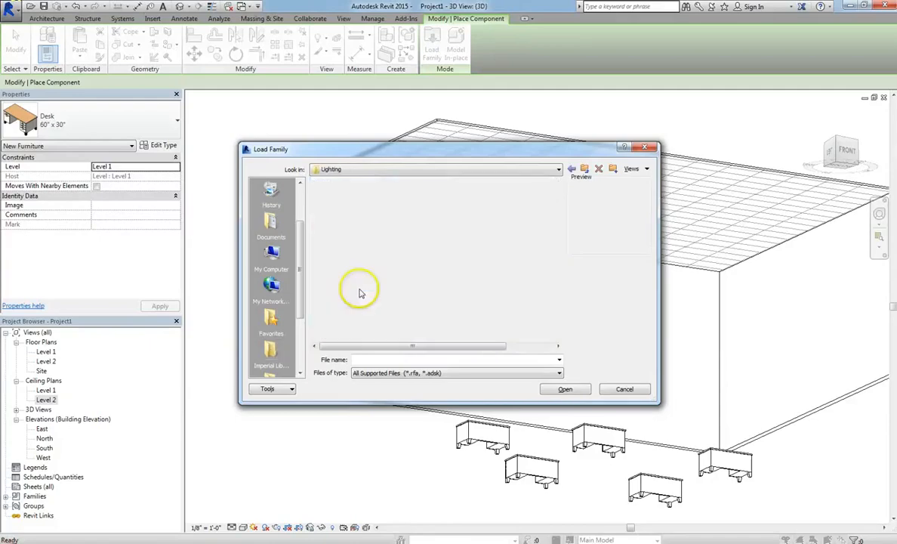
double_click(343, 195)
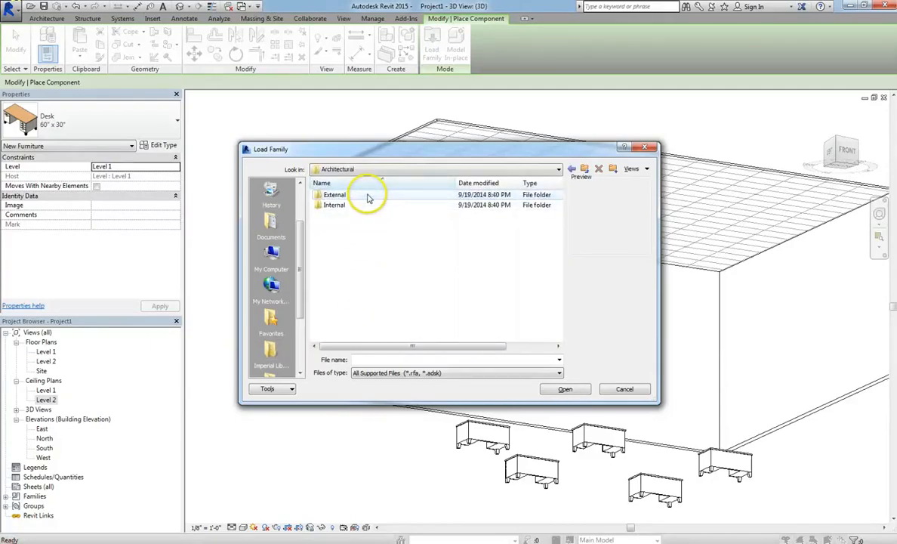
double_click(366, 204)
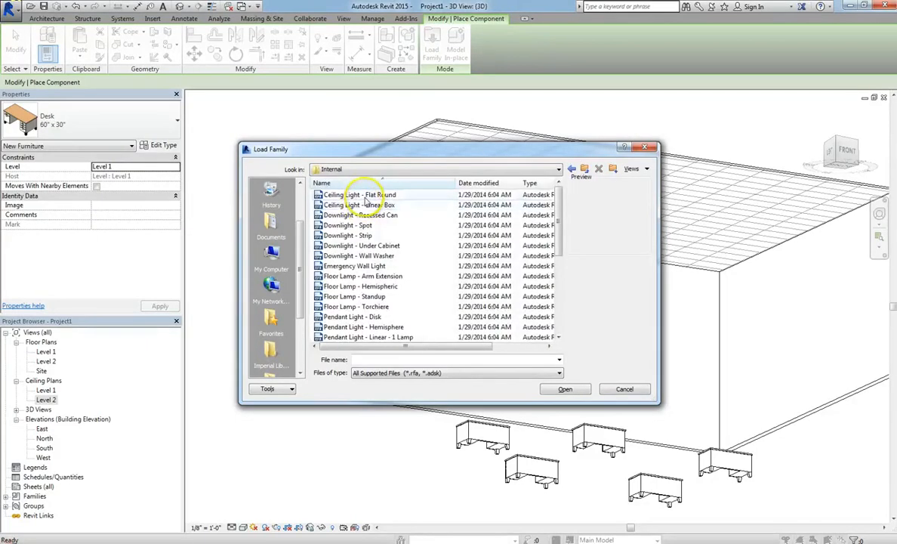
Preview the interior lighting families, including ceiling lights, downlights, floor lamps, pendant lights and the bracket wall lamp.
left_click(367, 196)
left_click(367, 205)
left_click(382, 225)
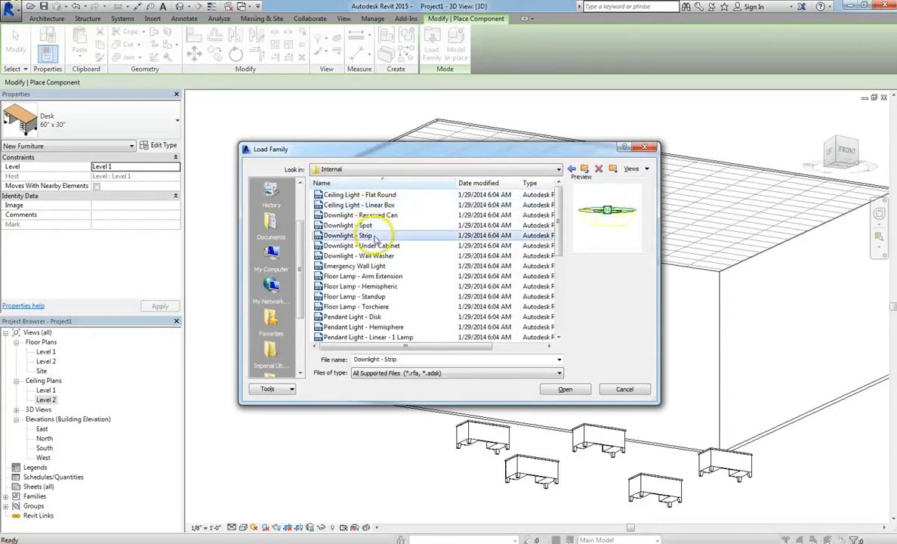
left_click(387, 234)
left_click(392, 214)
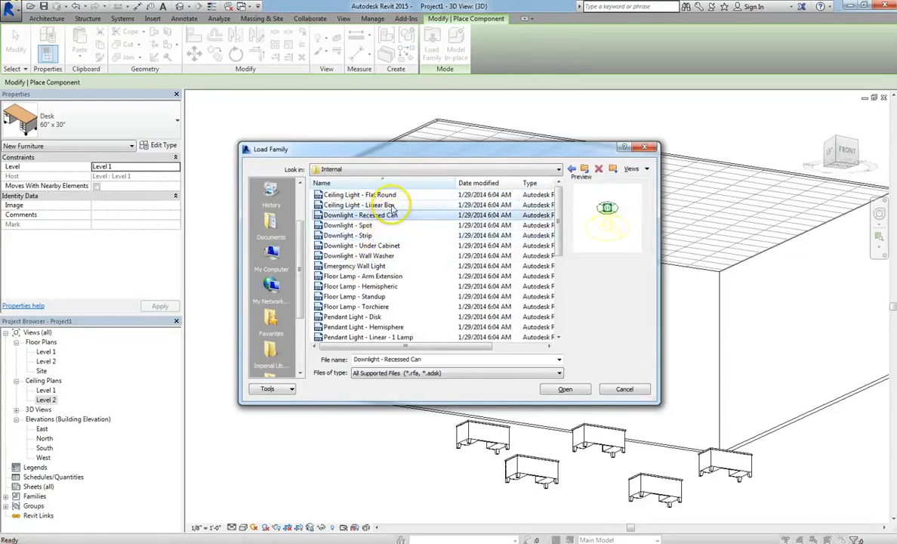
left_click(374, 297)
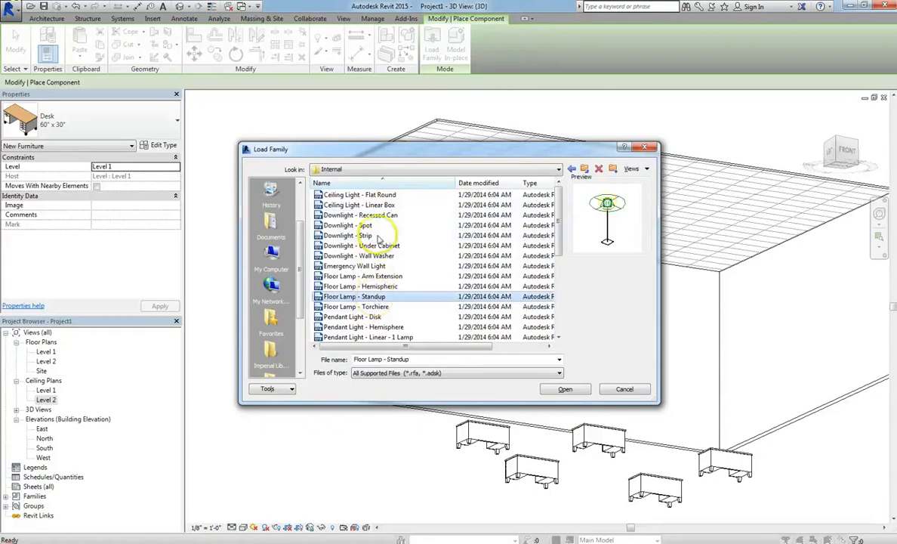
scroll(392, 326, "down", 2)
left_click(379, 286)
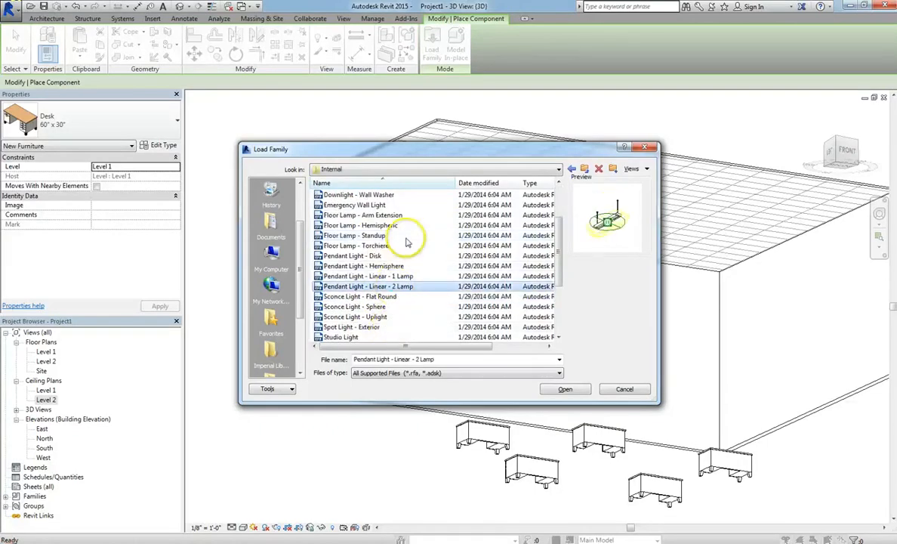
scroll(394, 279, "up", 1)
scroll(394, 281, "down", 1)
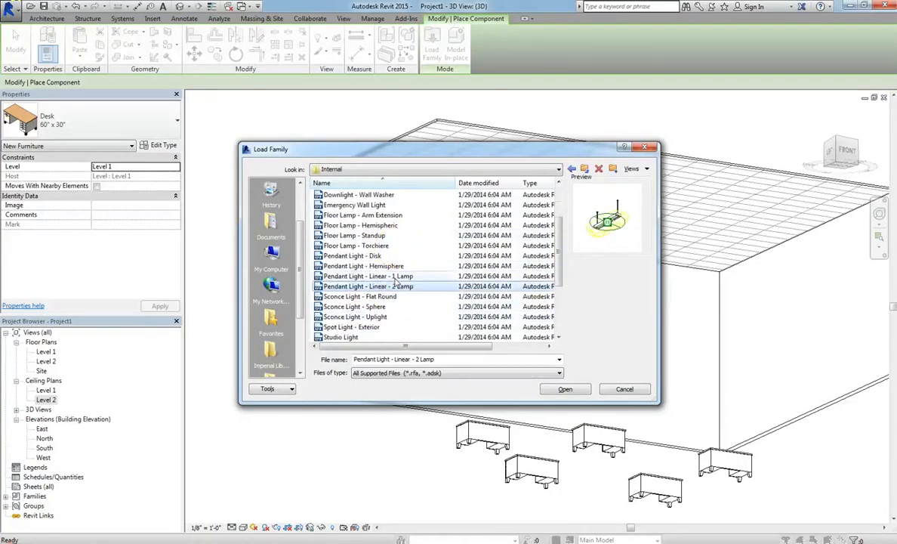
scroll(395, 281, "down", 3)
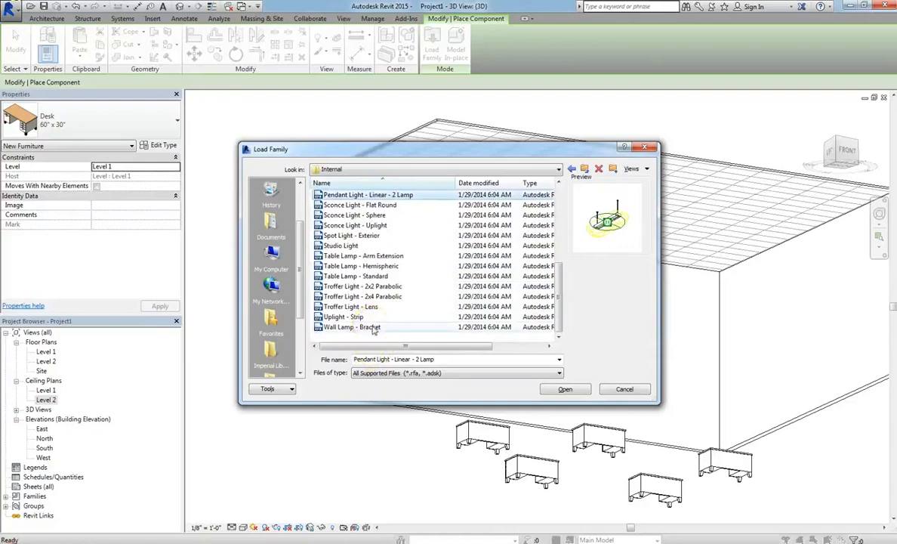
left_click(374, 327)
scroll(388, 302, "up", 4)
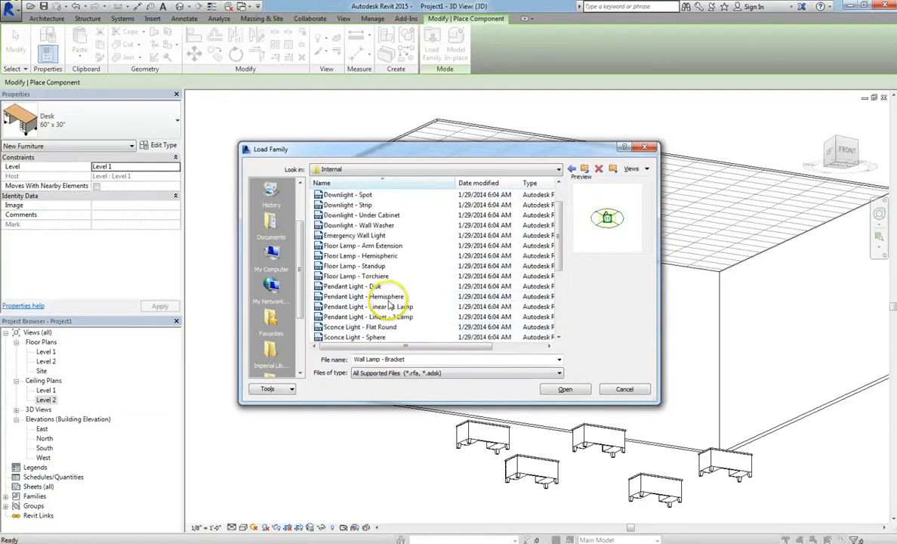
scroll(389, 301, "up", 1)
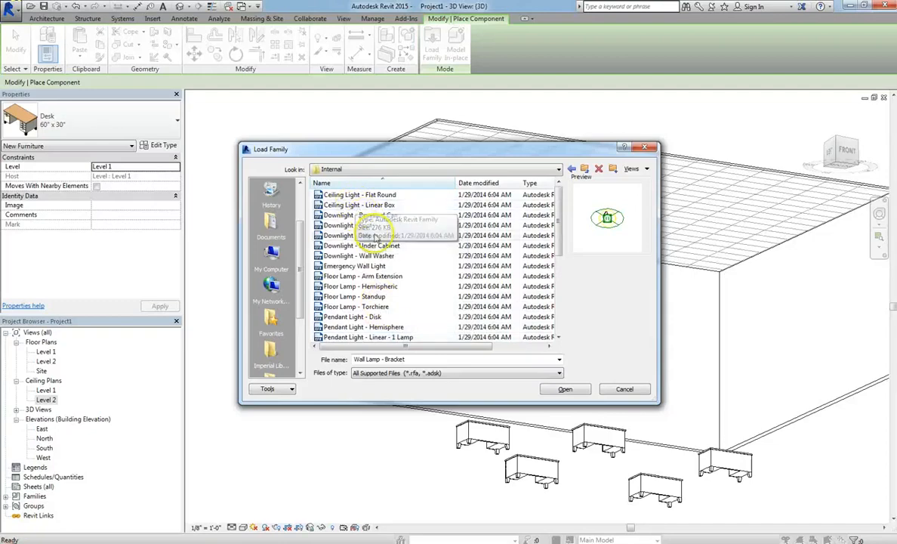
Load the Downlight - Recessed Can family and place a 6" Incandescent - 120V fixture on the ceiling.
left_click(394, 215)
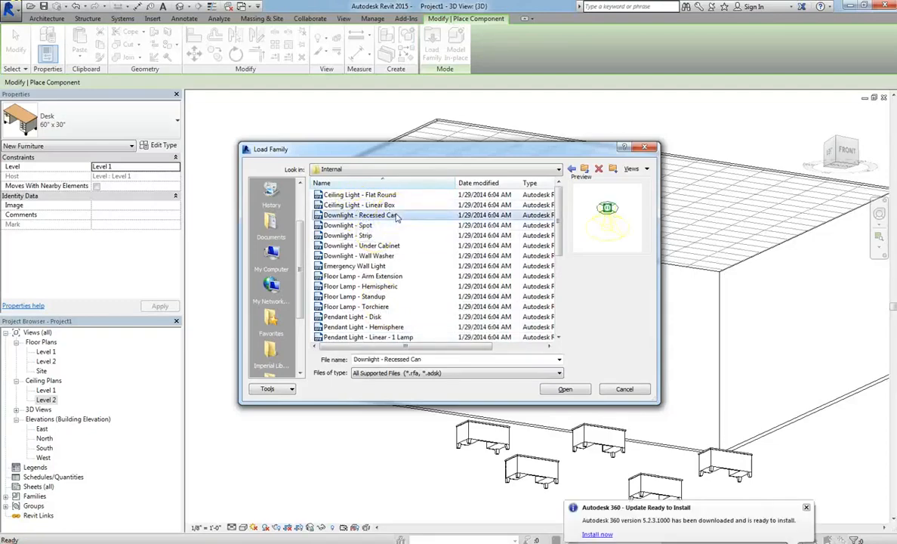
double_click(394, 215)
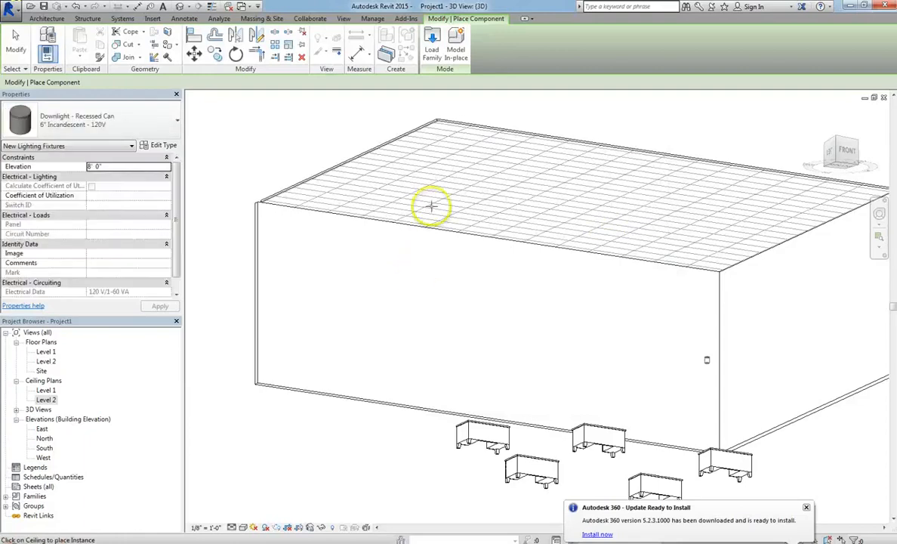
left_click(450, 192)
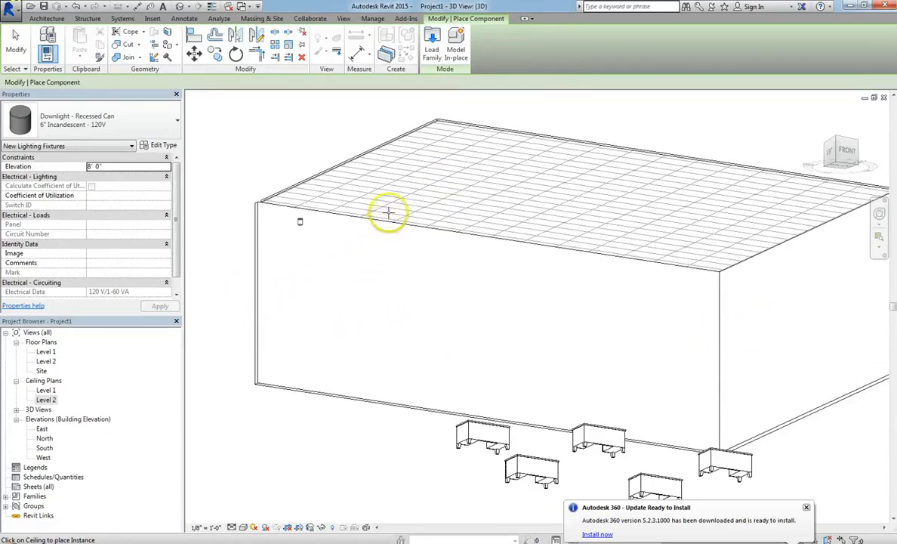
scroll(444, 153, "up", 3)
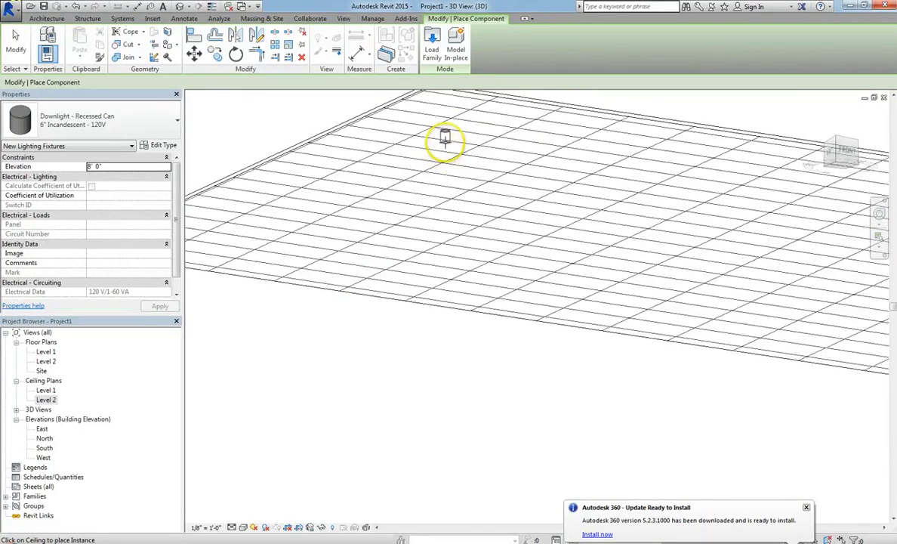
left_click(447, 136)
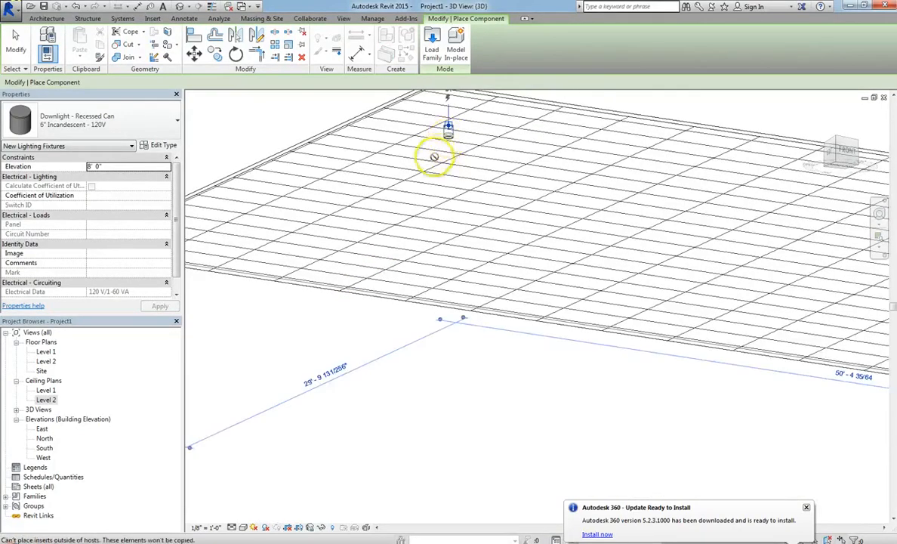
scroll(393, 178, "up", 3)
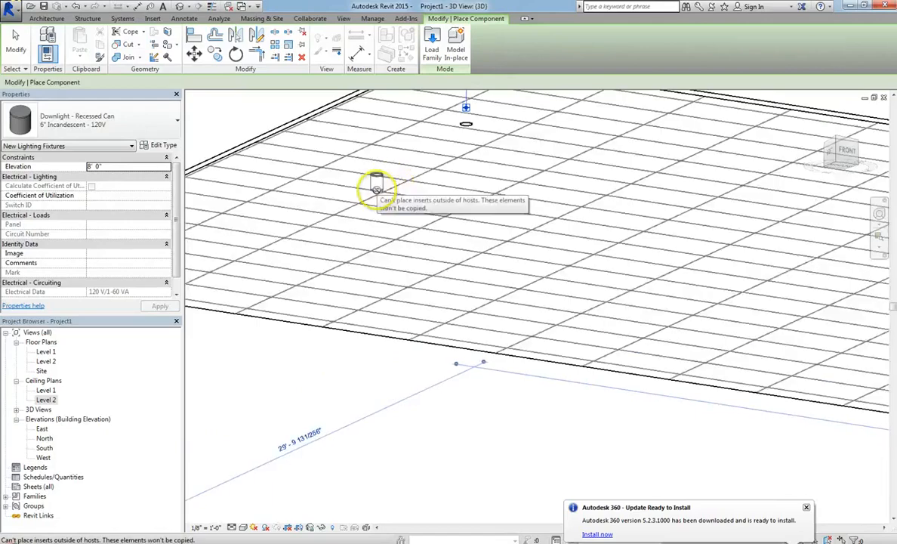
Place three more 6" Incandescent - 120V recessed can downlights on the ceiling, grouped near the first fixture.
left_click(326, 205)
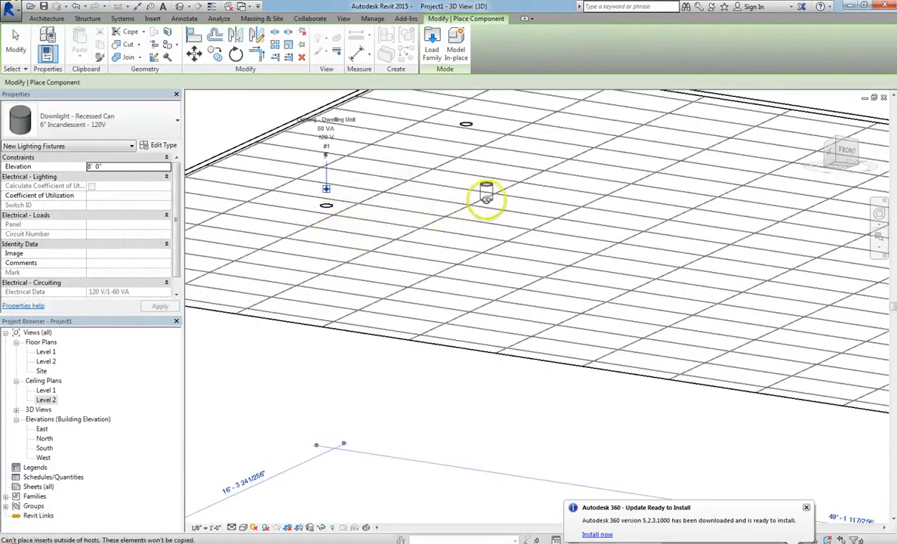
scroll(484, 195, "down", 2)
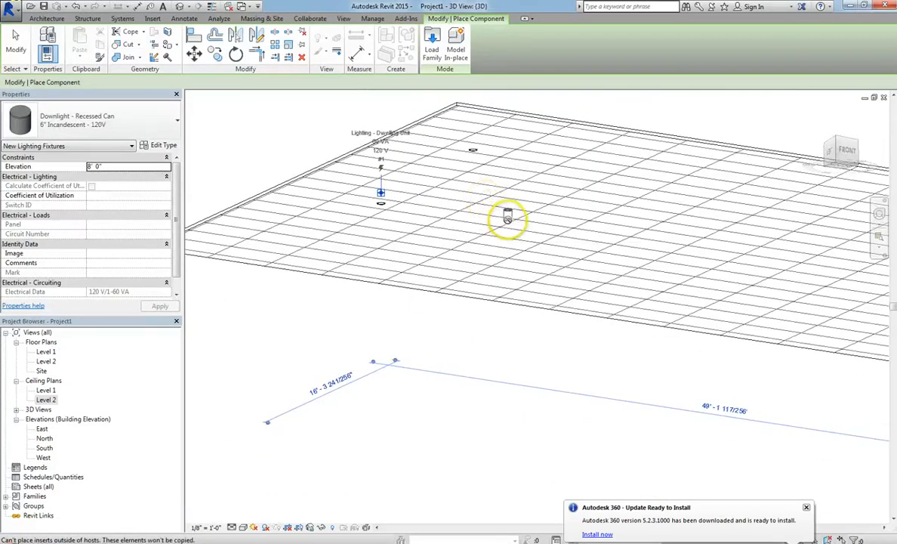
left_click(504, 212)
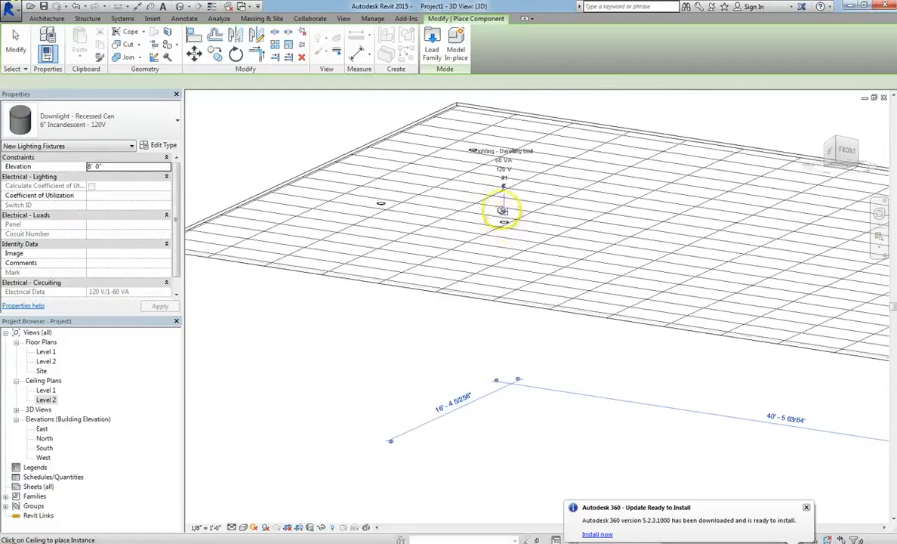
left_click(589, 163)
scroll(491, 204, "down", 3)
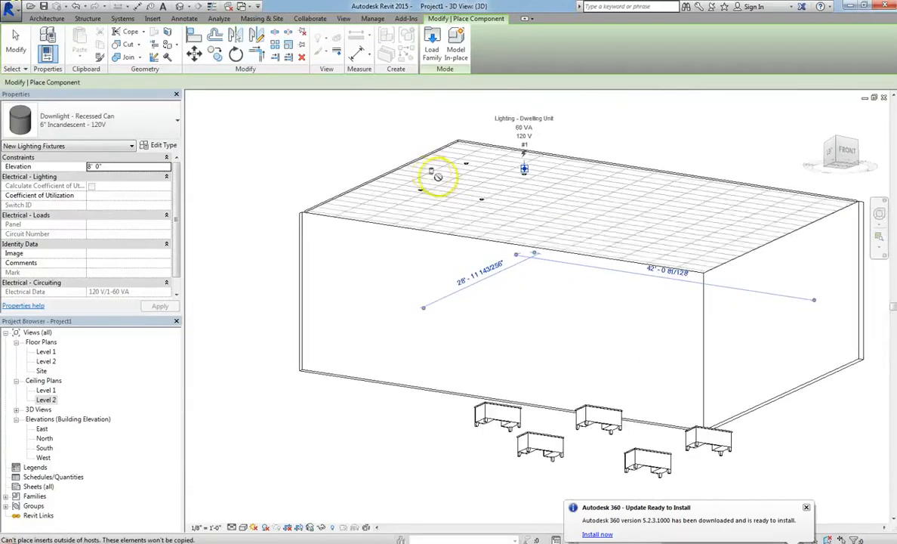
Start loading another family and browse the US Imperial library to the Lighting > Architectural > Internal folder.
left_click(433, 47)
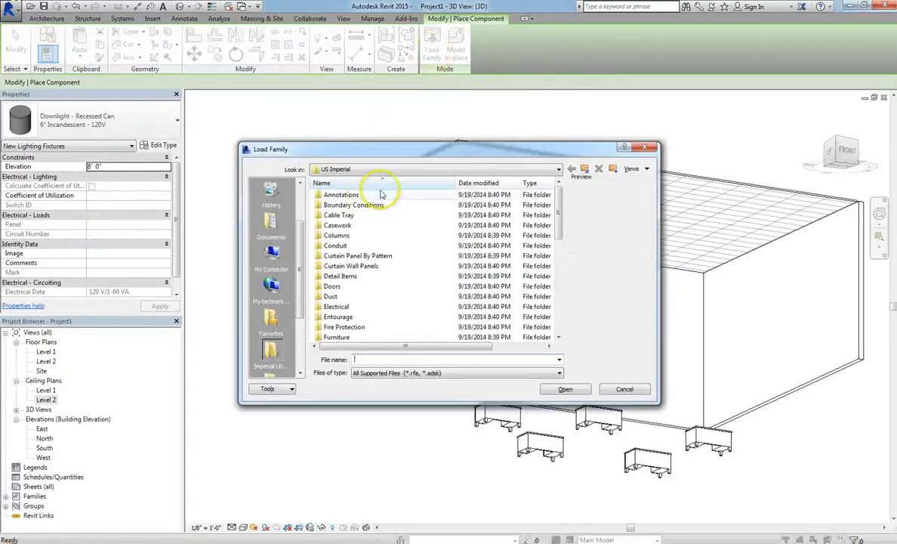
scroll(430, 298, "down", 6)
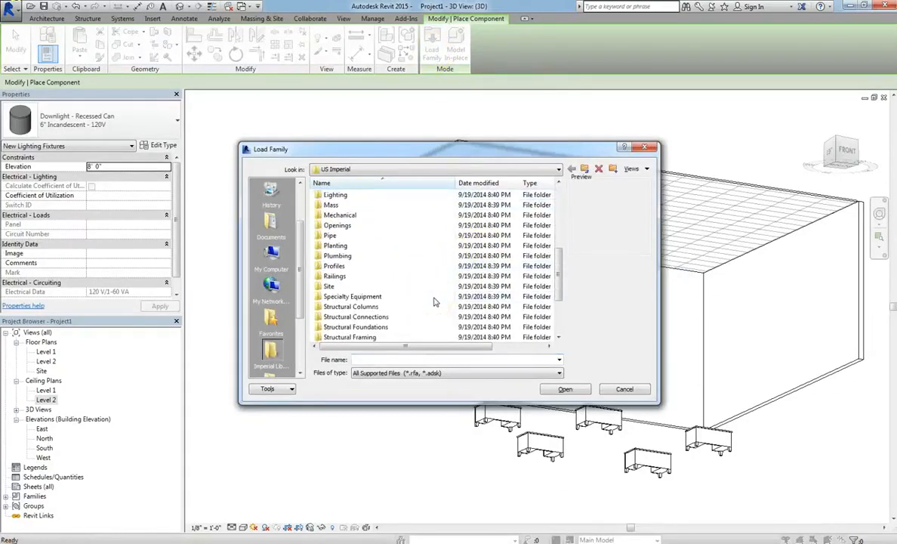
scroll(434, 302, "down", 2)
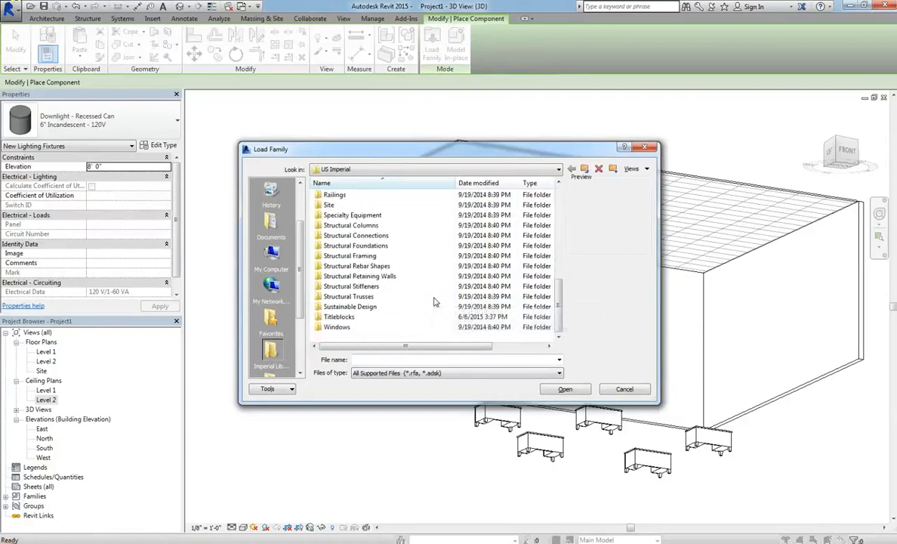
scroll(434, 302, "up", 4)
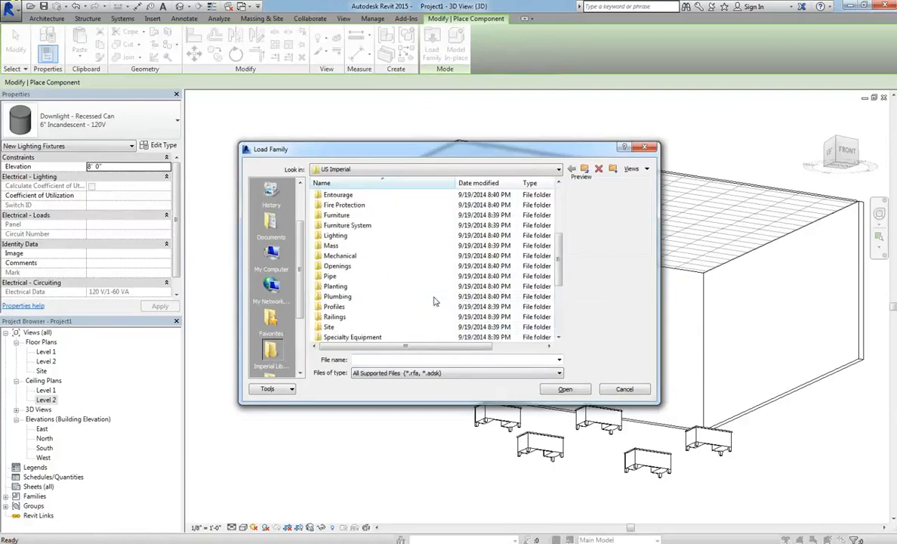
double_click(359, 236)
double_click(361, 196)
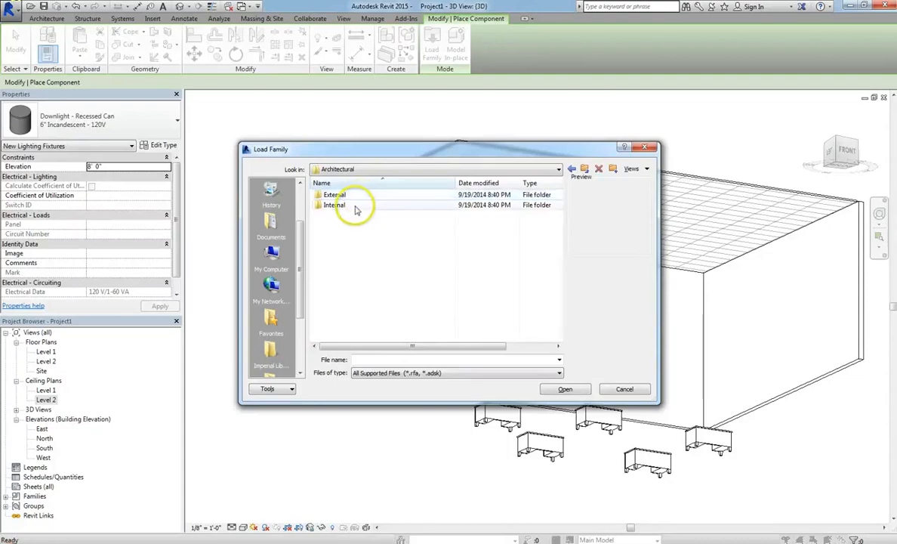
double_click(355, 207)
Find the Wall Lamp - Bracket family among the interior fixtures and load it into the project.
left_click(369, 295)
scroll(375, 293, "down", 4)
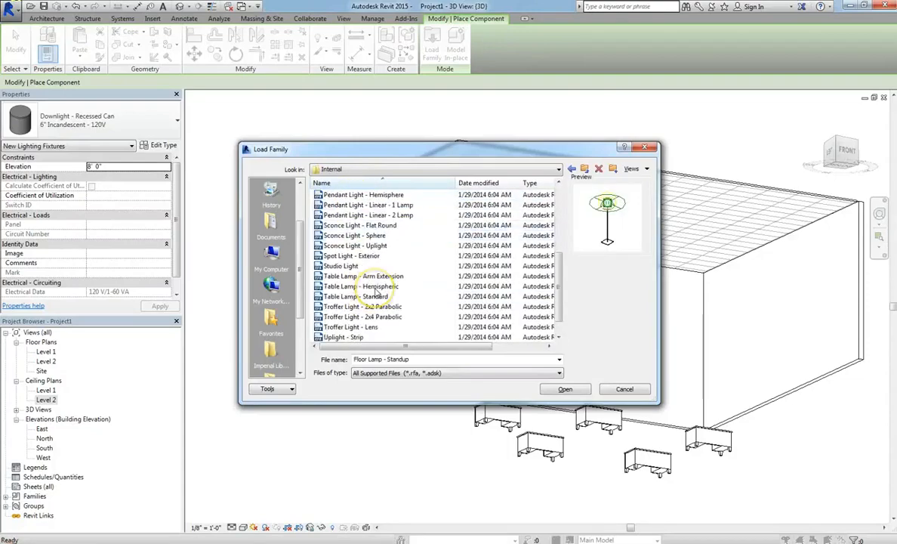
scroll(375, 294, "down", 1)
left_click(374, 327)
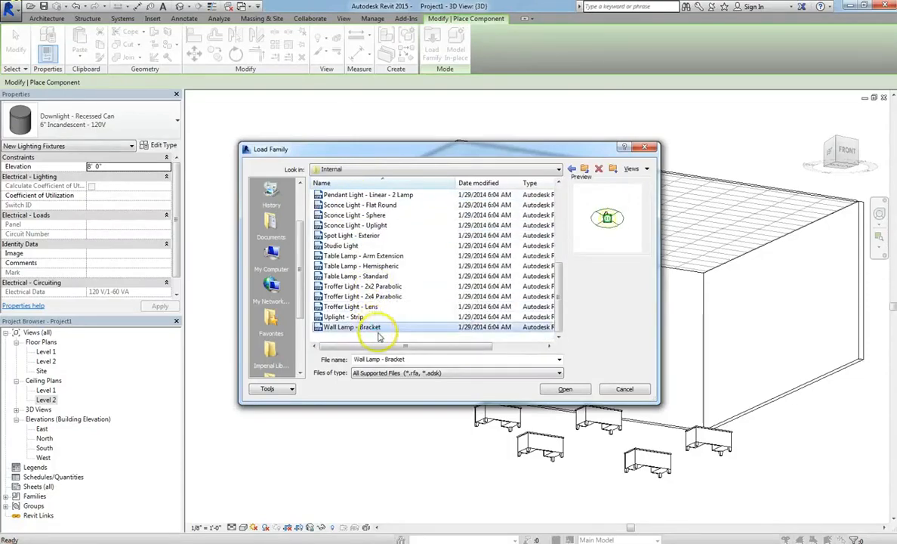
double_click(381, 326)
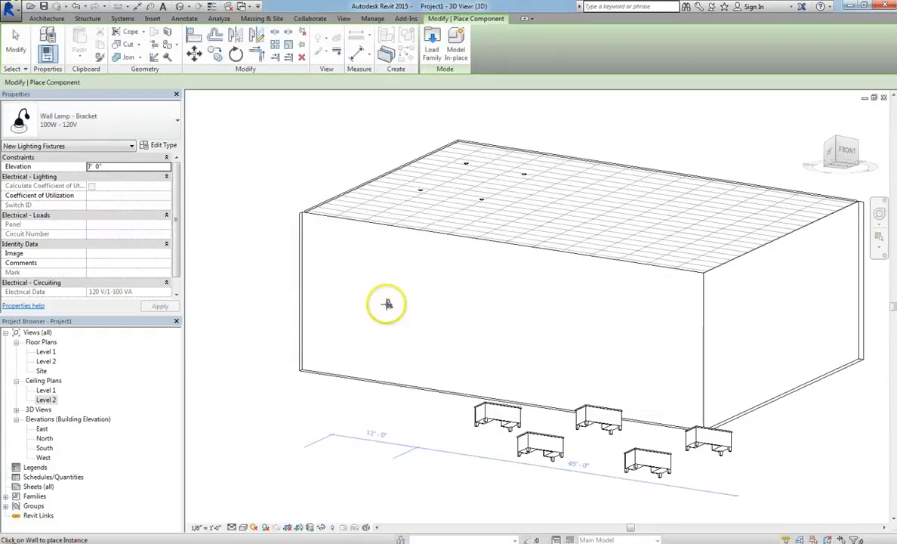
Place five Wall Lamp - Bracket 100W - 120V fixtures at different heights on the long front wall, and end placement.
scroll(385, 303, "up", 4)
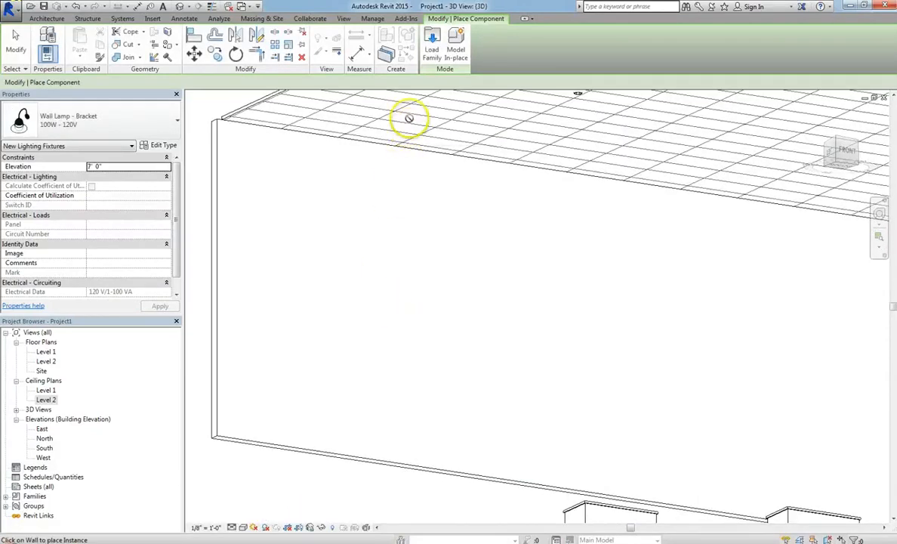
scroll(359, 206, "down", 2)
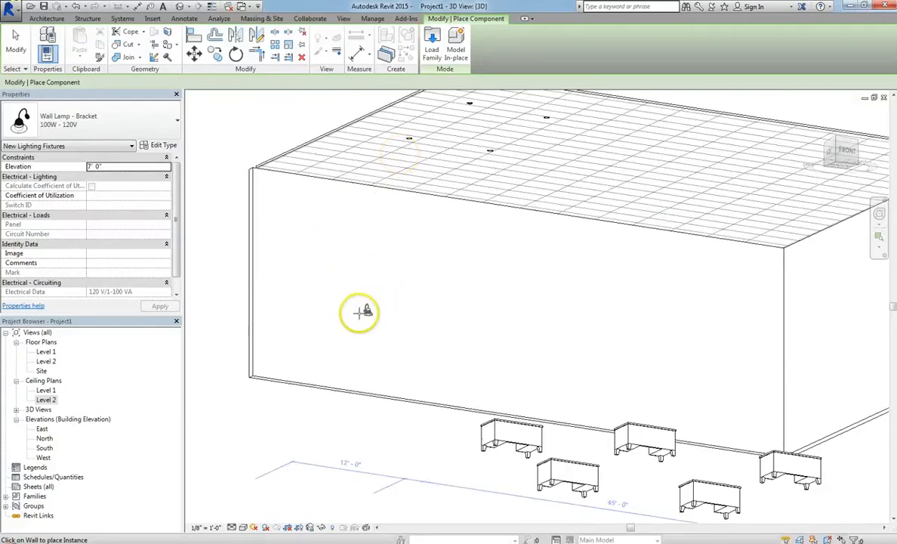
scroll(325, 343, "up", 3)
left_click(326, 344)
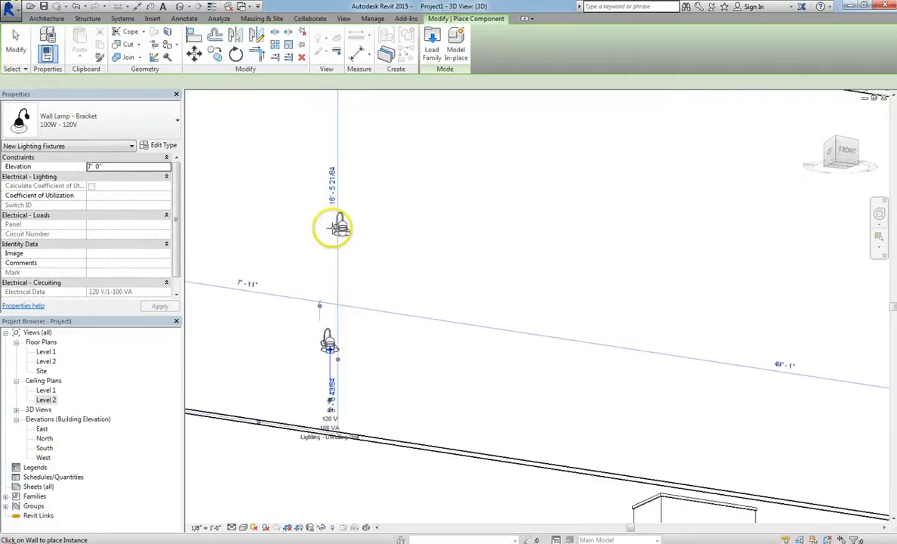
left_click(336, 226)
left_click(426, 227)
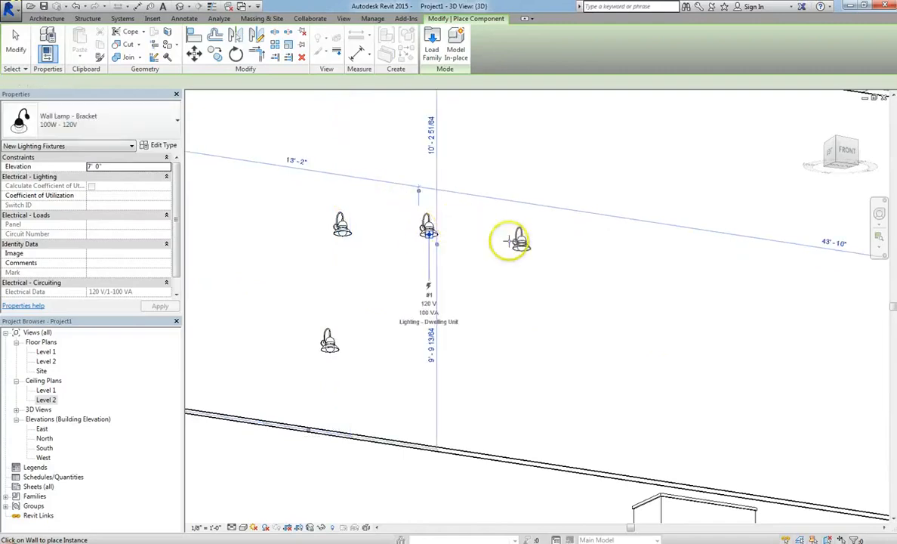
left_click(538, 260)
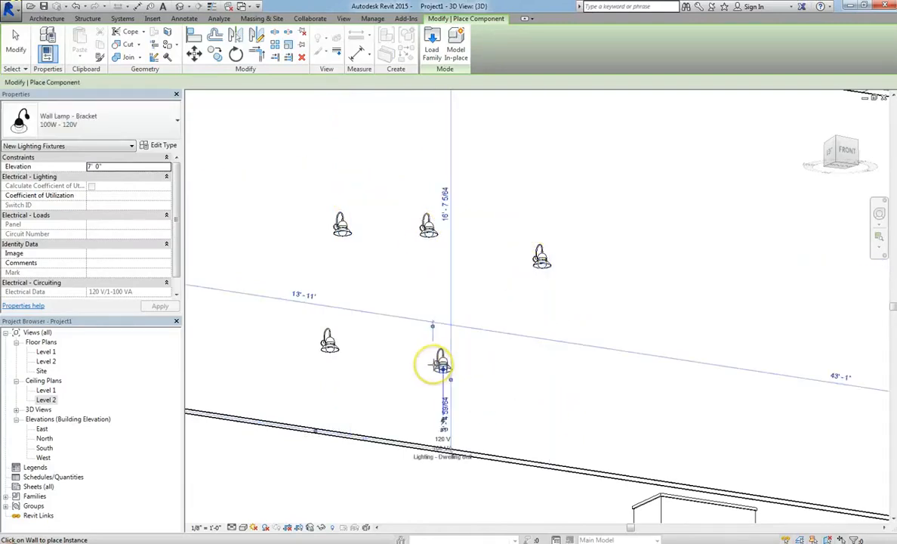
left_click(441, 363)
key("Escape")
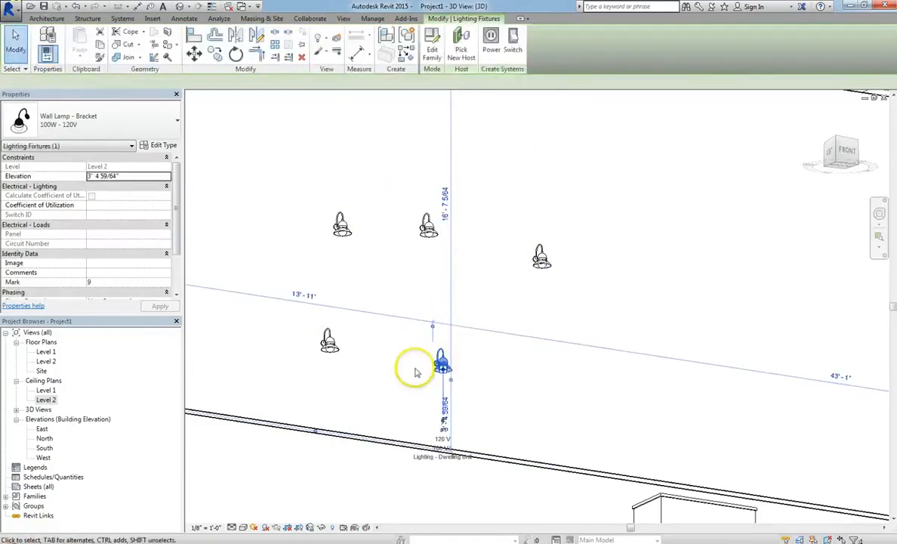
Examine the type properties of the last placed wall lamp without changing them, and deselect the lamp.
left_click(161, 145)
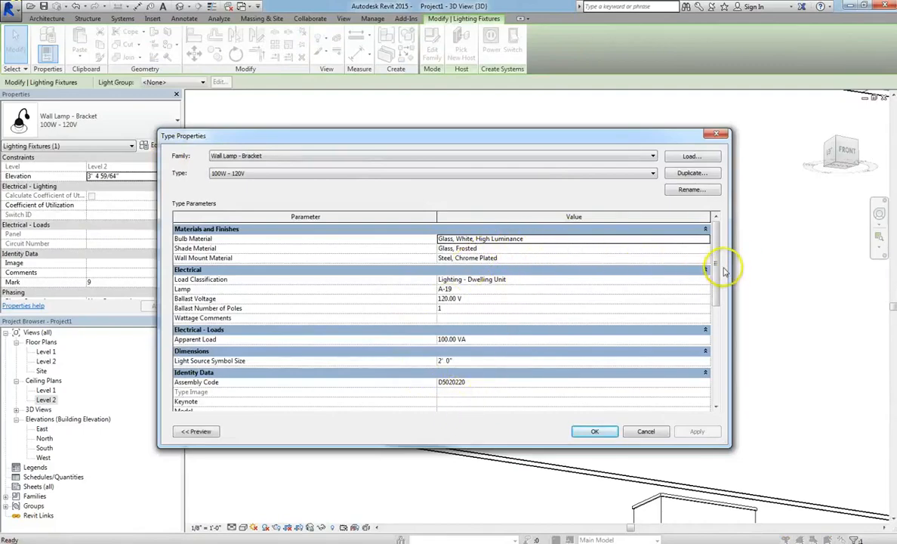
left_click_drag(720, 264, 721, 371)
left_click(645, 431)
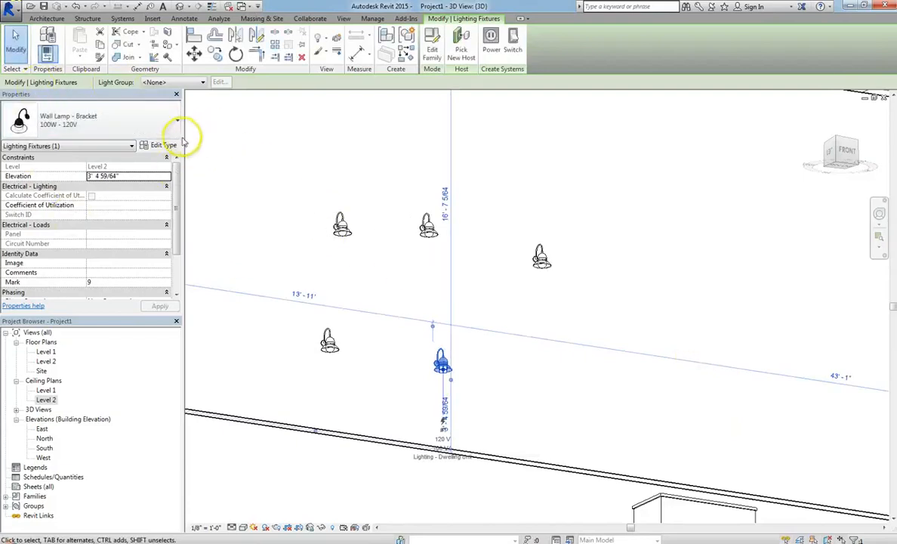
scroll(417, 317, "down", 3)
left_click(421, 320)
Select one of the desks in front of the building and check its level and host constraints.
scroll(353, 325, "down", 3)
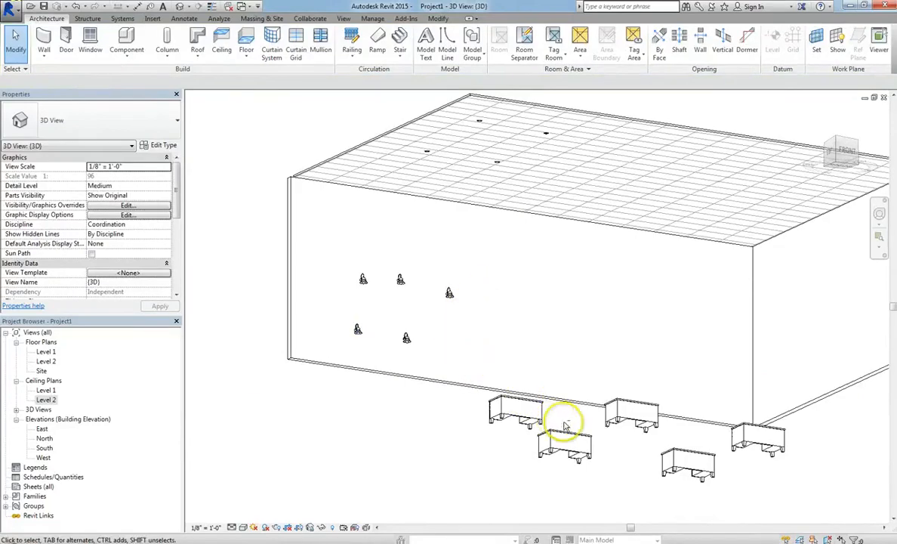
middle_click_drag(565, 424, 582, 447, "shift")
left_click(583, 451)
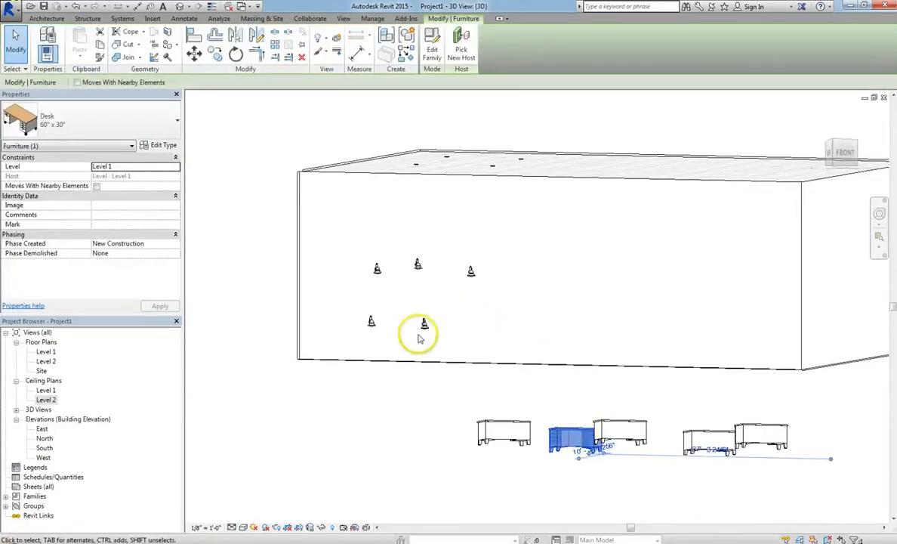
key("Escape")
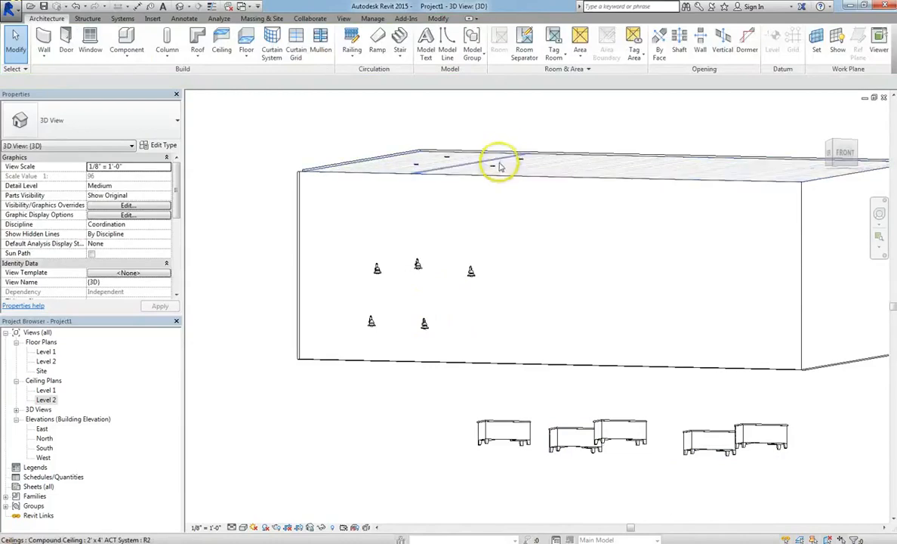
Single out one of the recessed downlights from the overlapping ceiling elements.
key("Tab")
key("Tab")
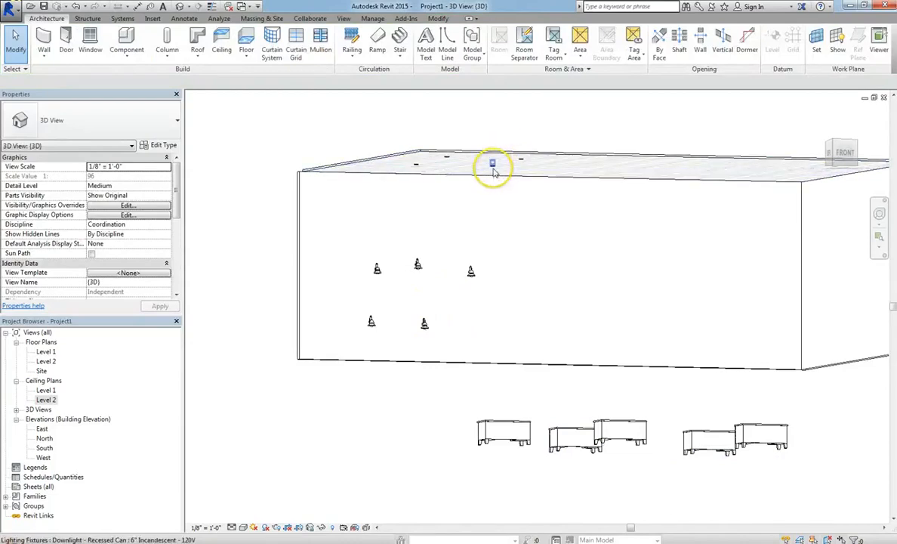